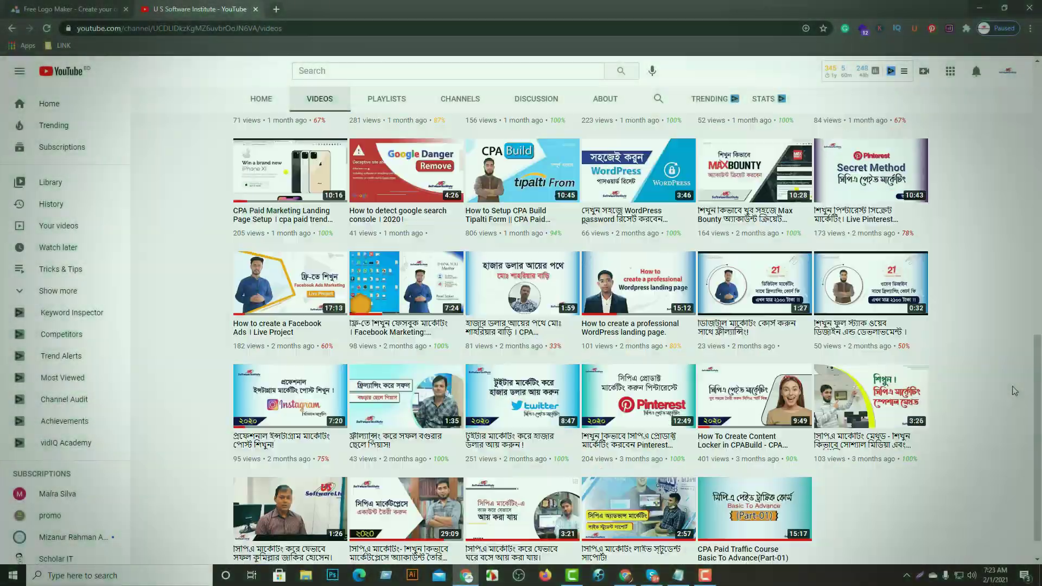
# Step: Scroll up and down through the currently open web page
pyautogui.scroll(-1, 1015, 390)
pyautogui.scroll(1, 1016, 391)
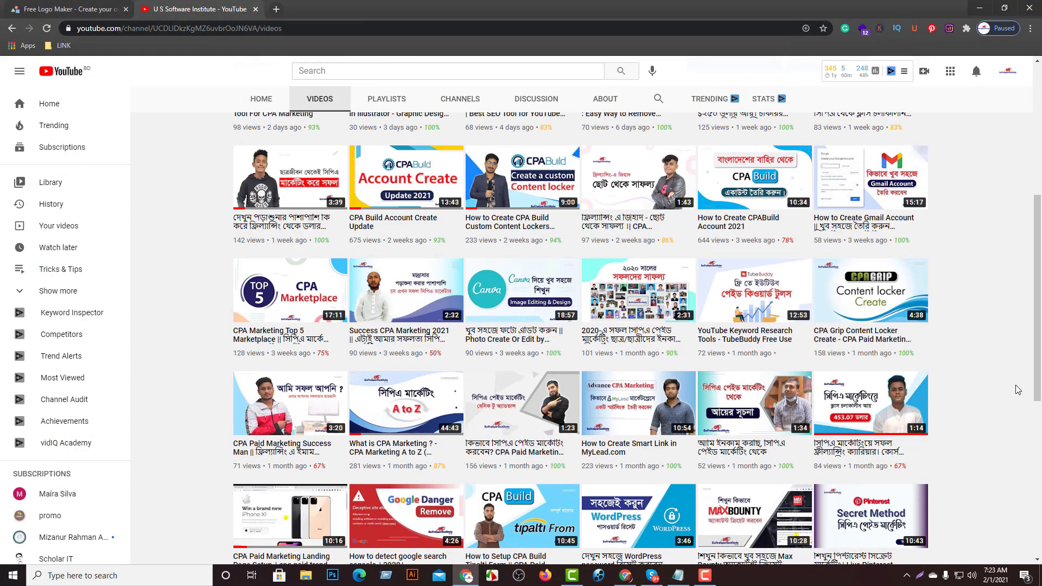
pyautogui.scroll(4, 1017, 390)
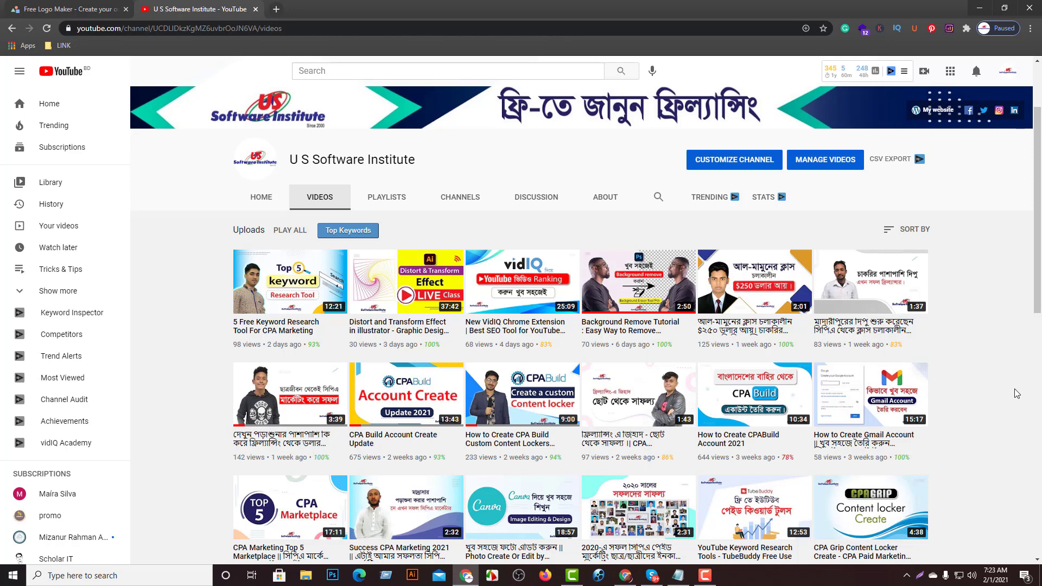
pyautogui.scroll(-3, 1016, 394)
pyautogui.scroll(-2, 1018, 397)
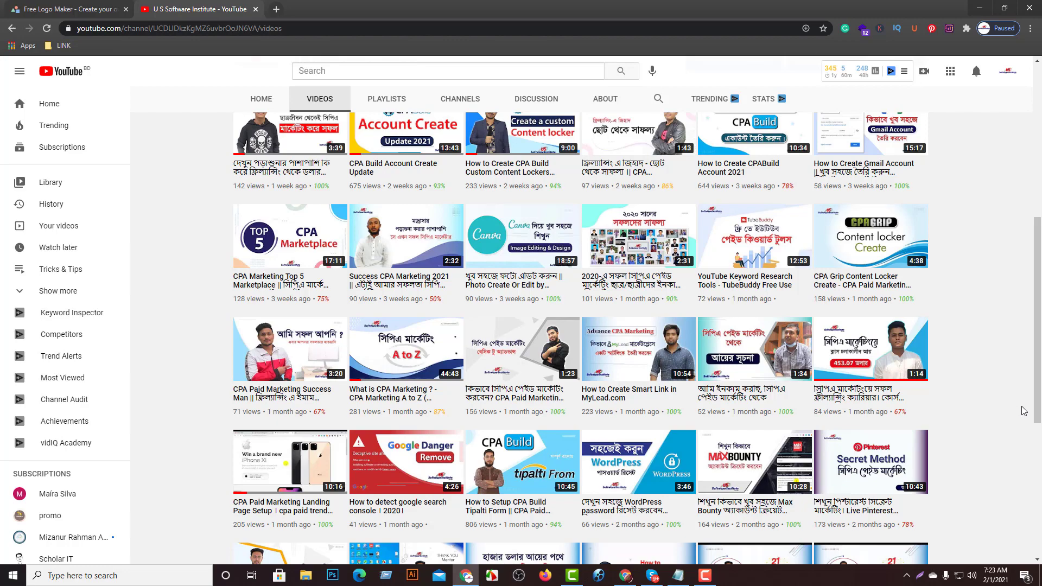
pyautogui.scroll(-5, 1024, 415)
pyautogui.scroll(-1, 1026, 426)
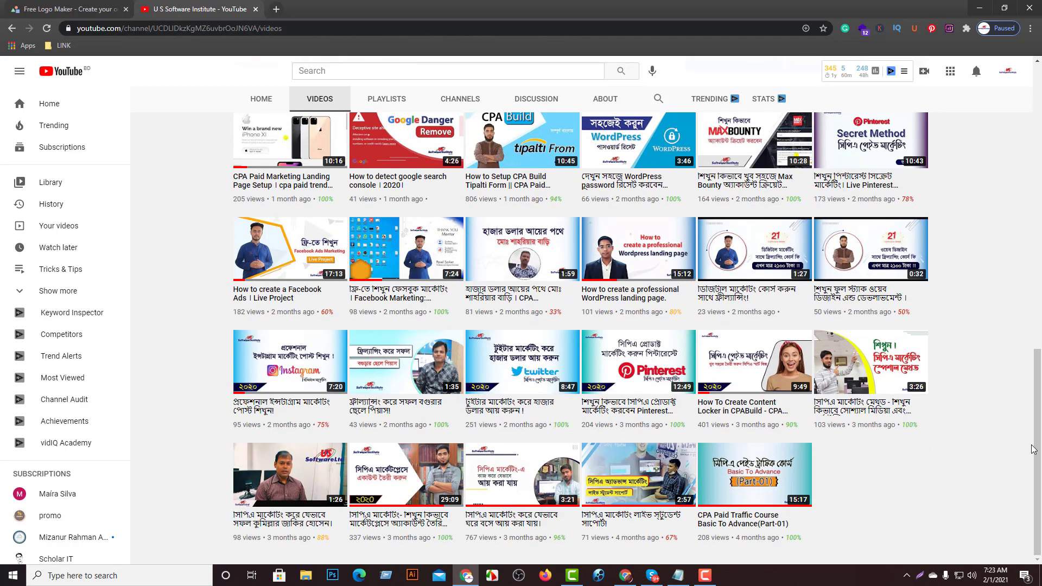
pyautogui.scroll(5, 1034, 453)
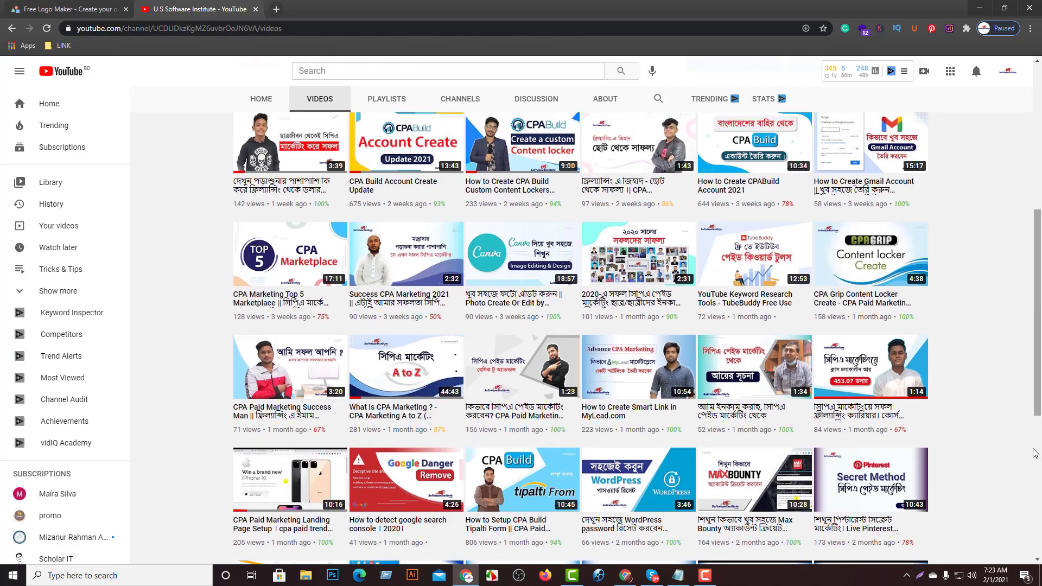
pyautogui.scroll(3, 1035, 453)
pyautogui.scroll(3, 1034, 453)
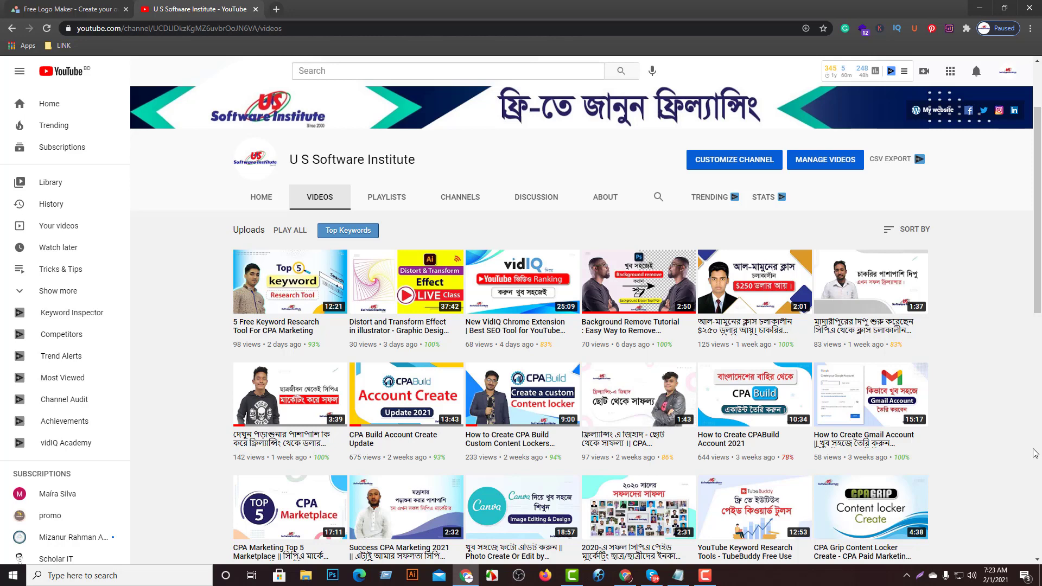
pyautogui.scroll(-1, 796, 389)
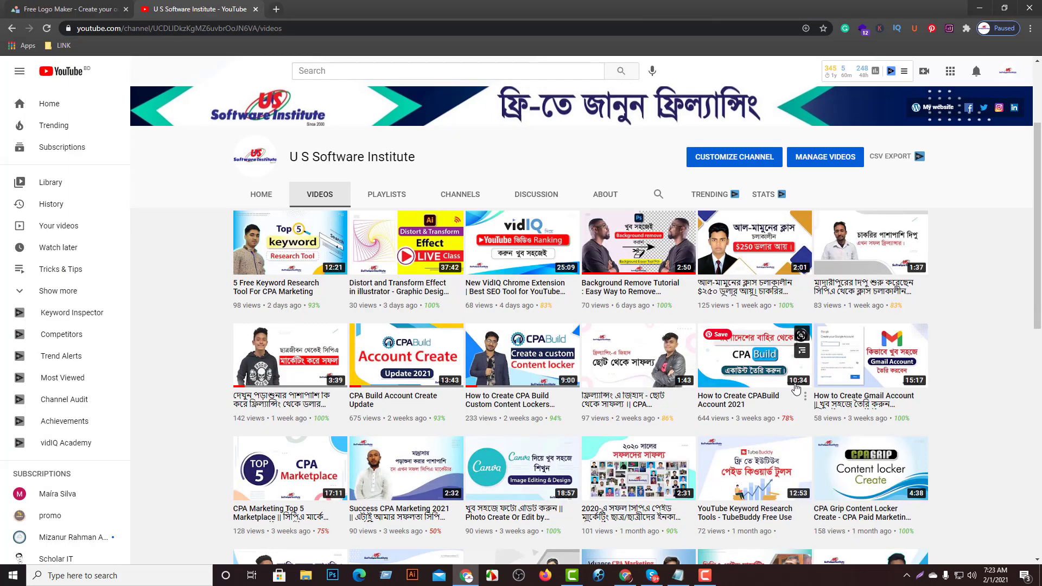
pyautogui.scroll(-7, 796, 389)
pyautogui.scroll(2, 869, 423)
pyautogui.scroll(6, 934, 452)
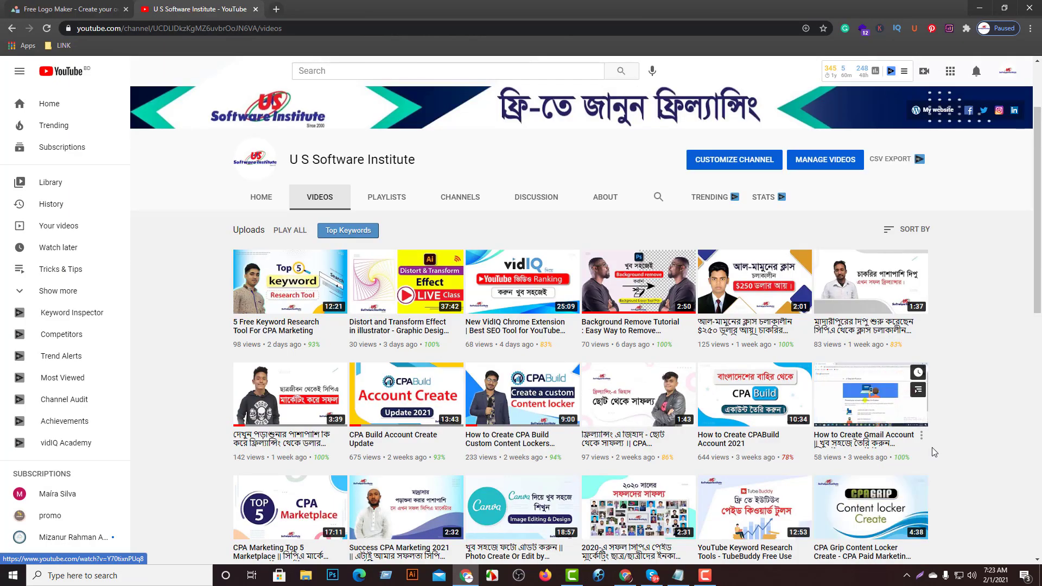
pyautogui.scroll(3, 933, 452)
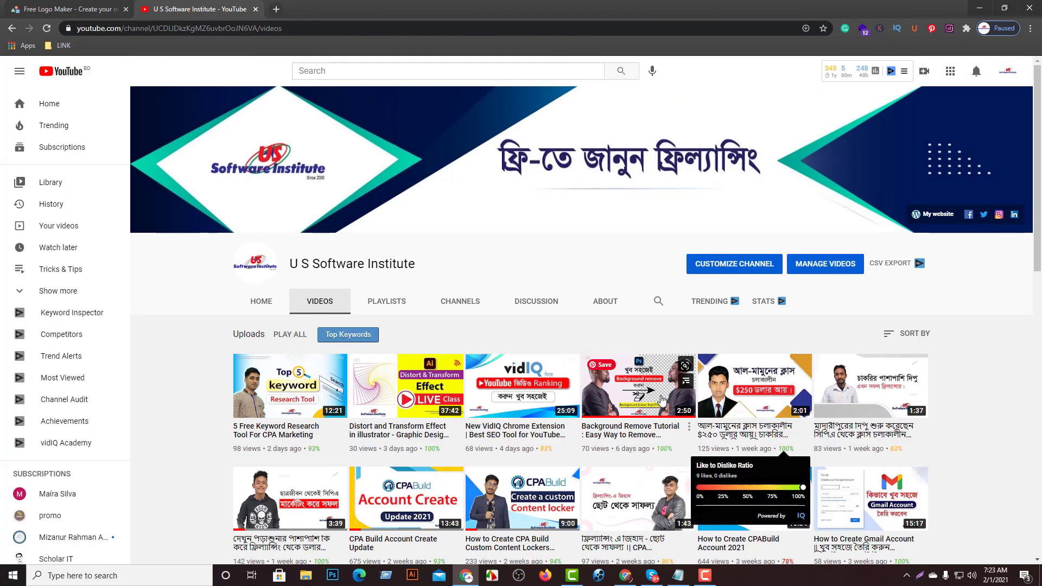
pyautogui.scroll(-5, 1023, 370)
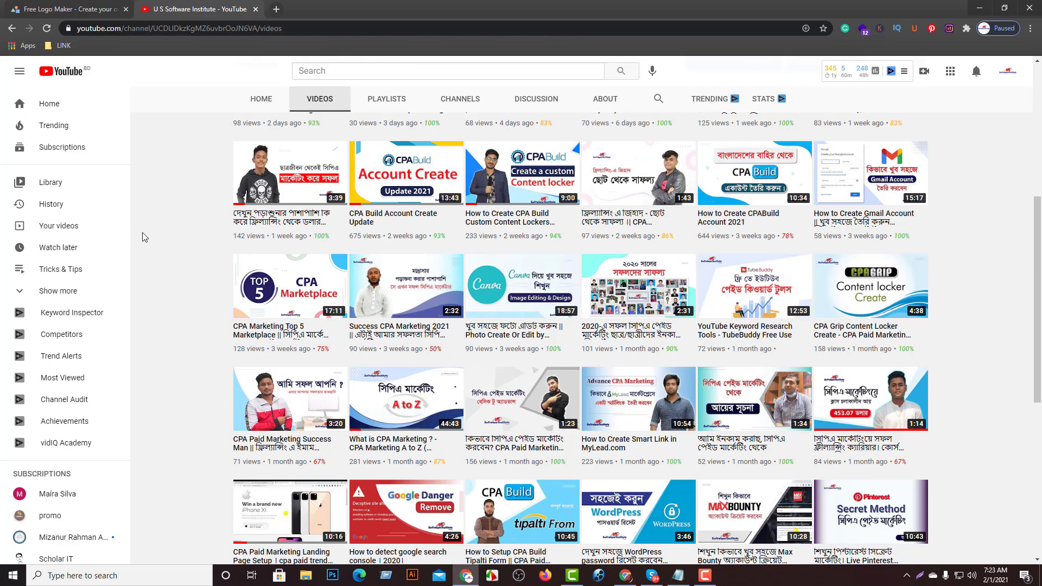
pyautogui.scroll(-5, 153, 209)
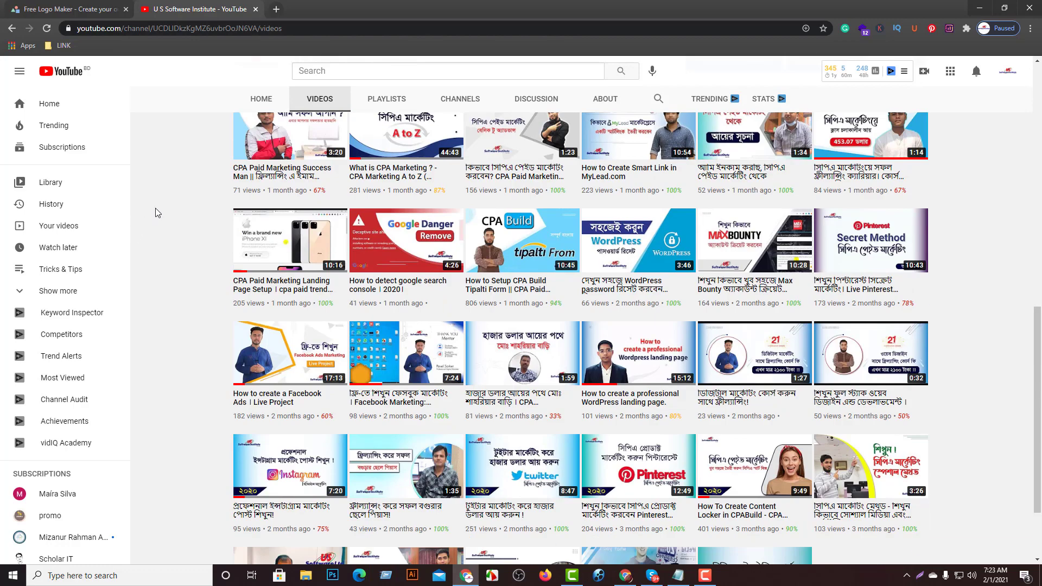
pyautogui.scroll(-2, 157, 210)
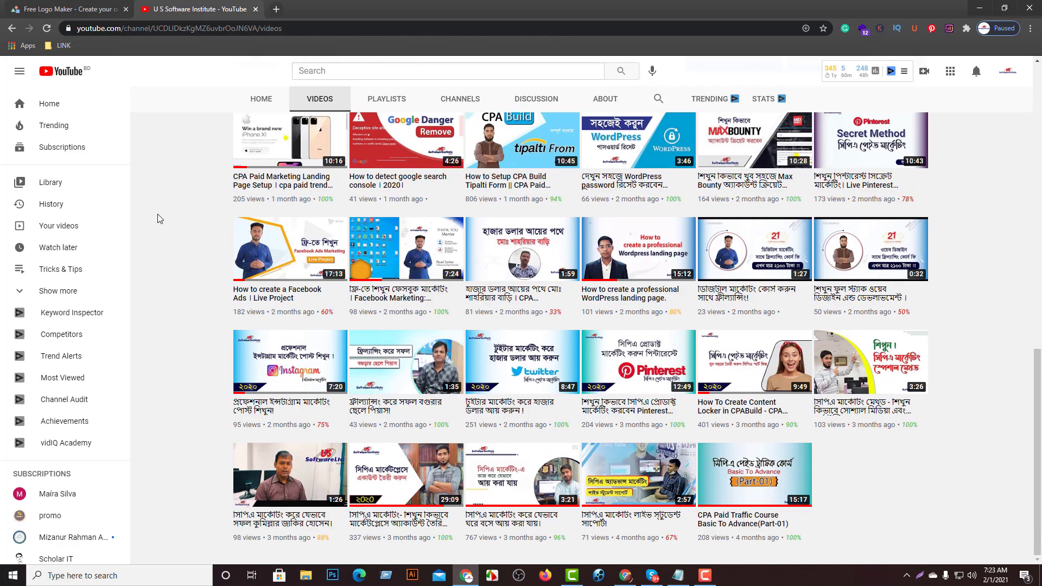
# Step: Reload logomakr.com in its tab, dismiss the Create/Resume dialog and open the graphics gallery
pyautogui.click(55, 5)
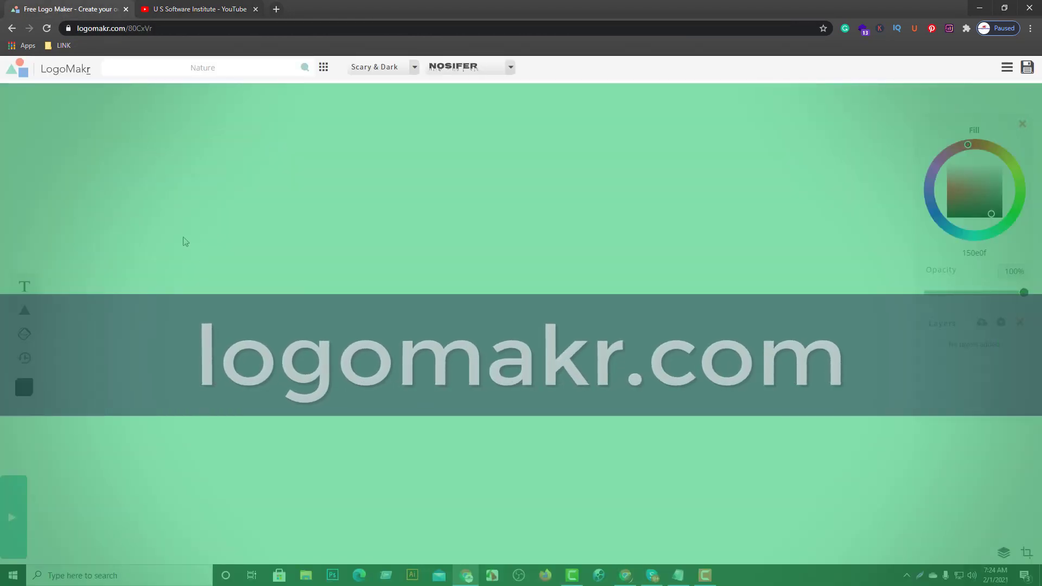
pyautogui.click(93, 30)
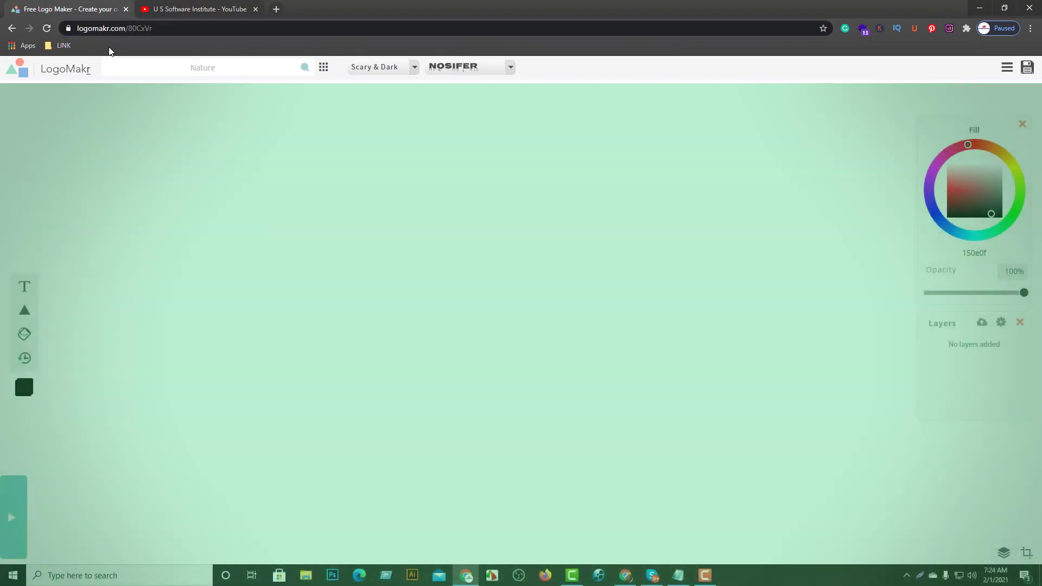
pyautogui.click(110, 30)
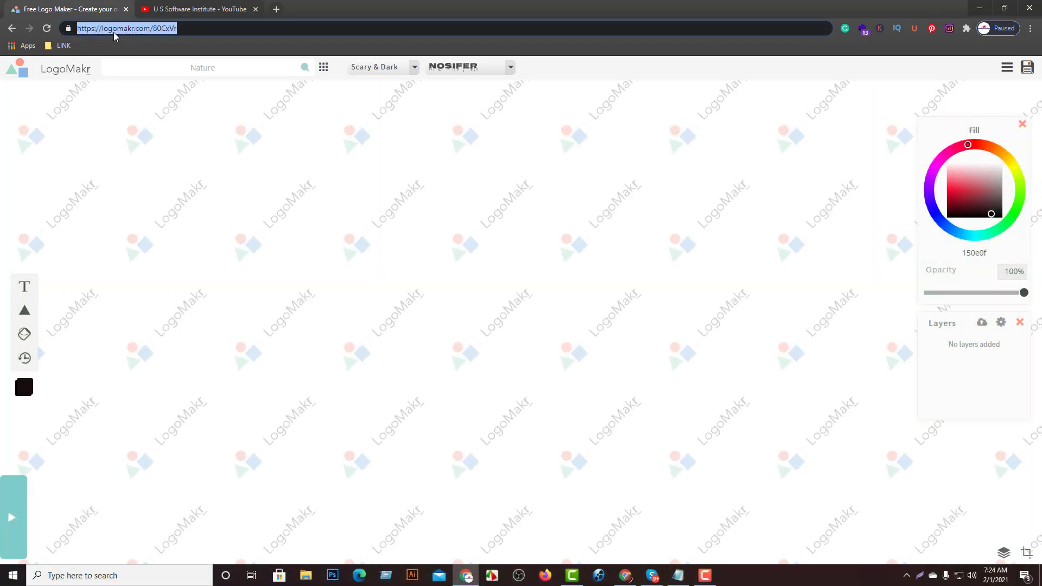
pyautogui.click(12, 28)
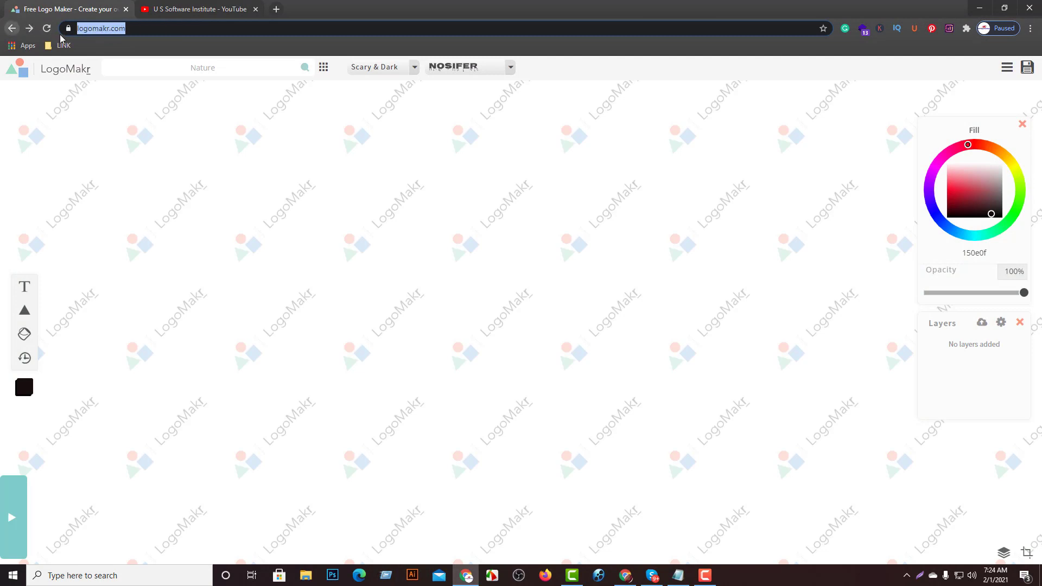
pyautogui.press('Return')
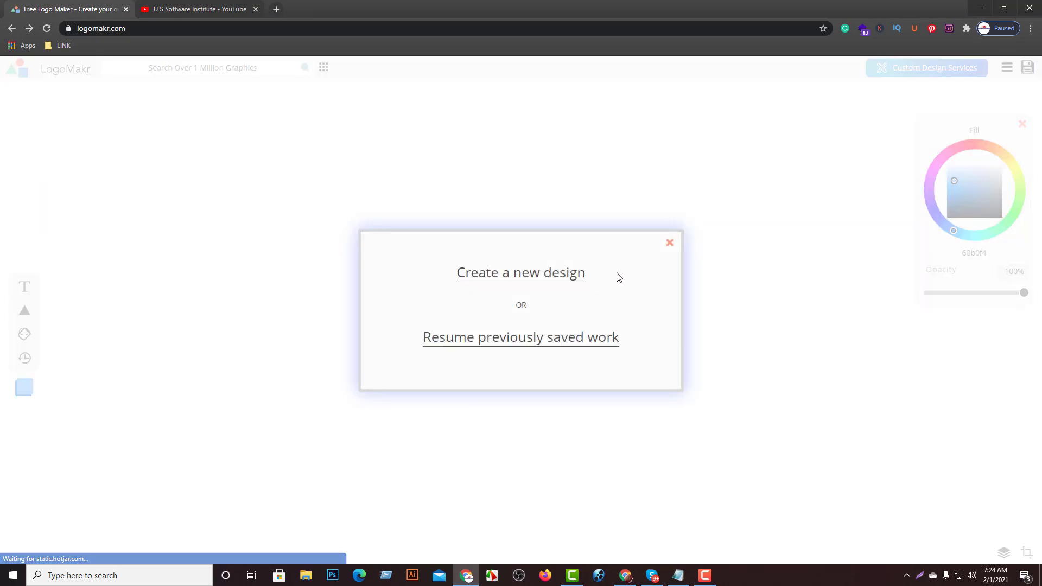
pyautogui.click(668, 245)
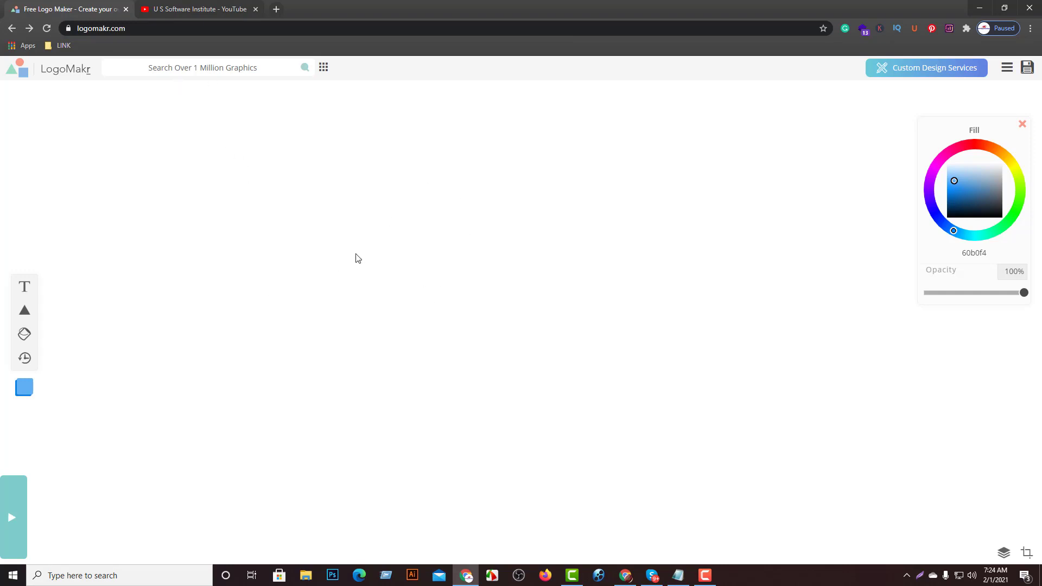
pyautogui.click(225, 70)
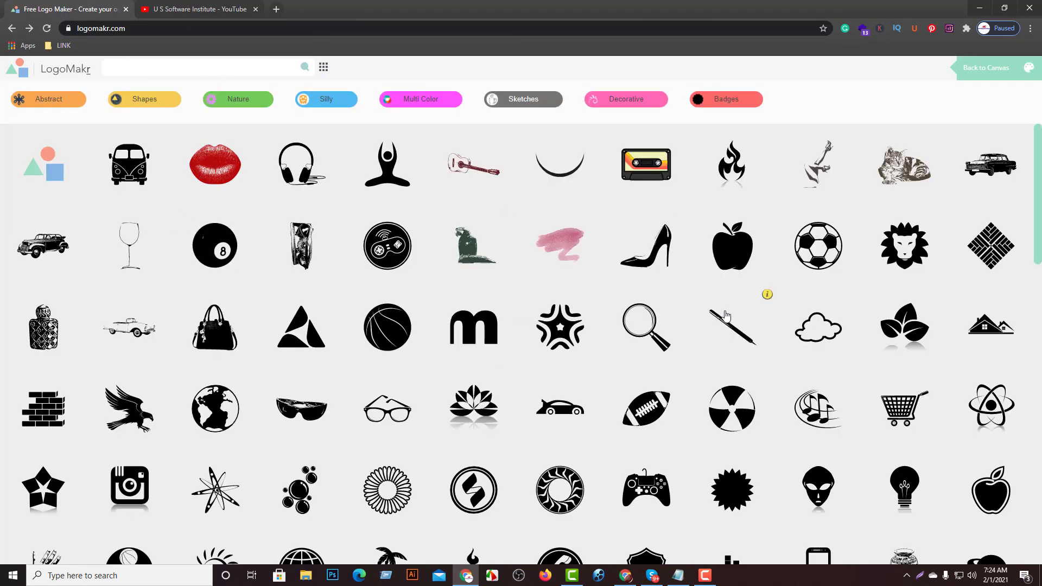
pyautogui.scroll(-5, 698, 395)
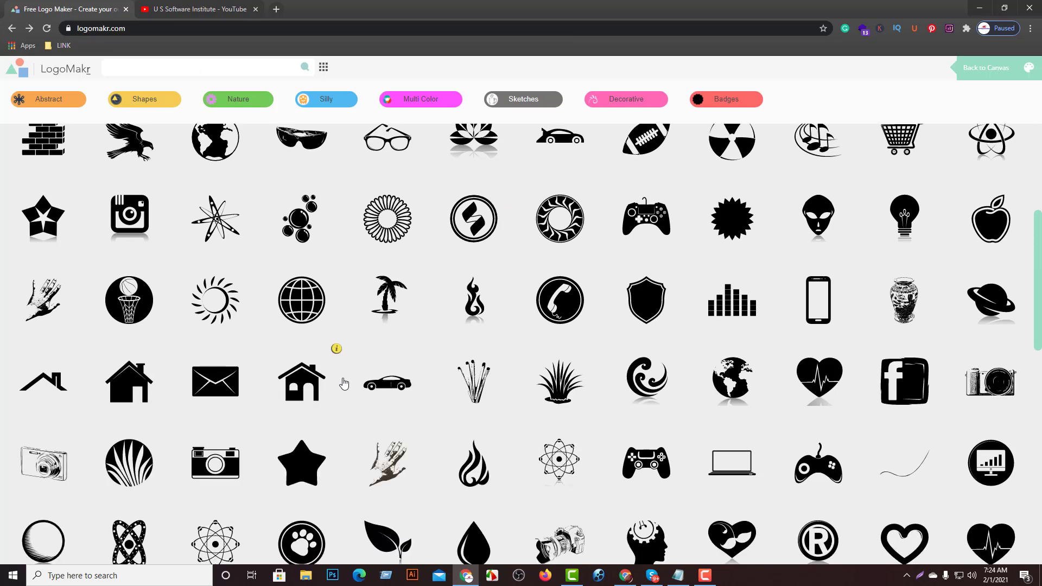
pyautogui.scroll(-2, 350, 405)
pyautogui.scroll(-5, 358, 408)
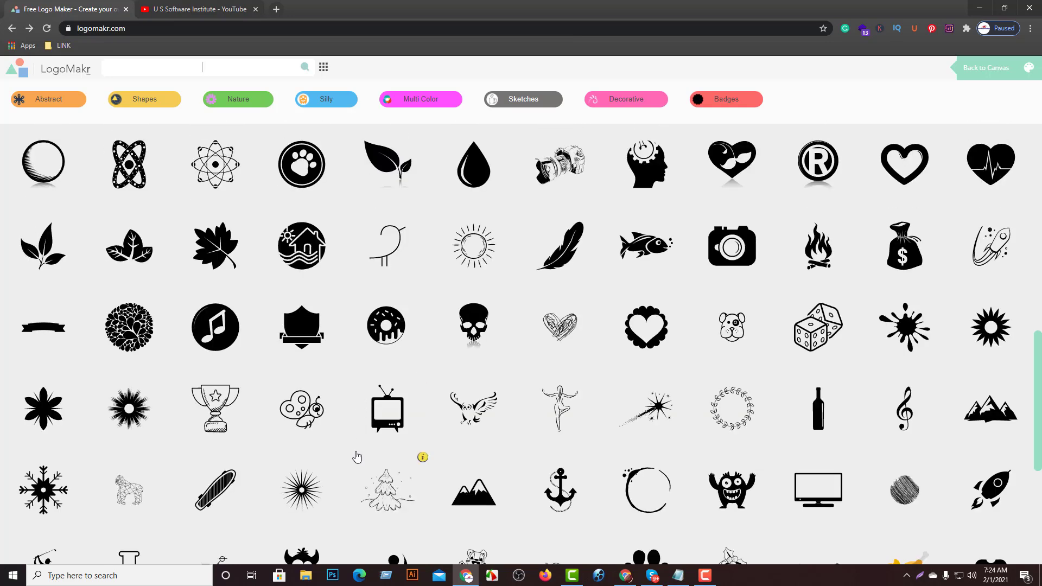
pyautogui.scroll(-5, 357, 457)
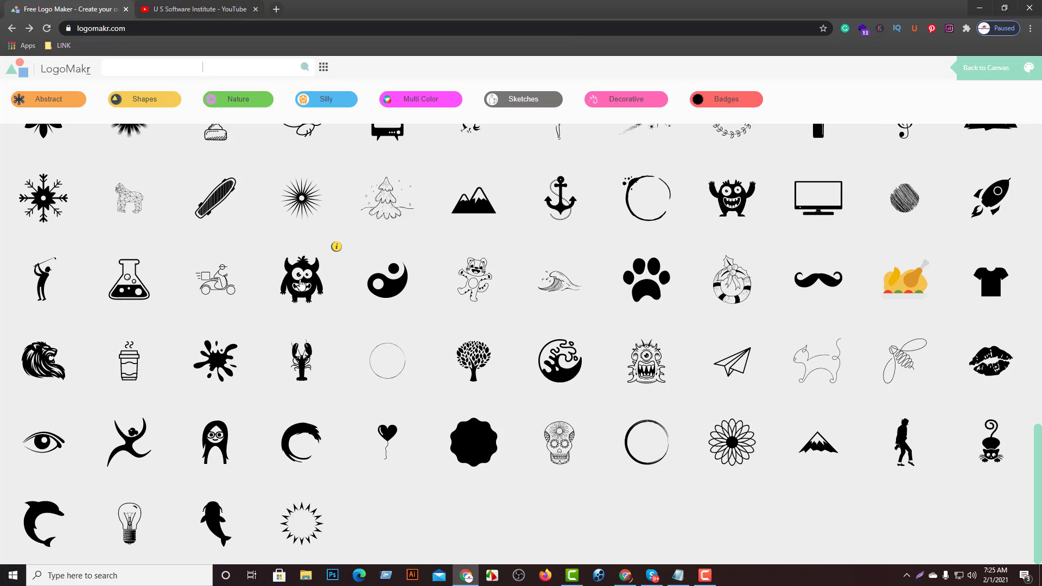
# Step: Add the black horned monster clipart, move it left of centre and enlarge it to about 214×236 px
pyautogui.click(303, 283)
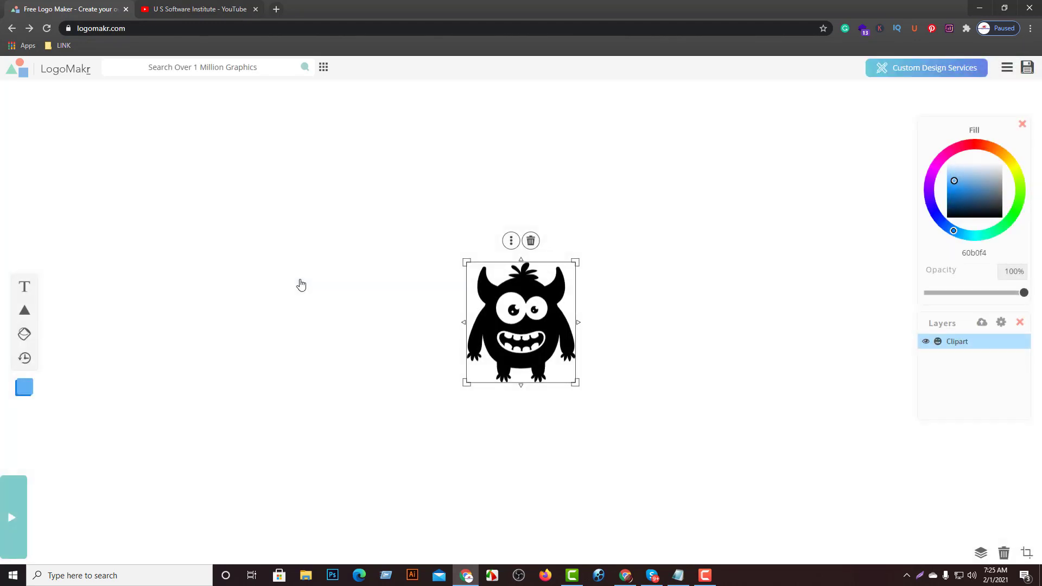
pyautogui.click(645, 323)
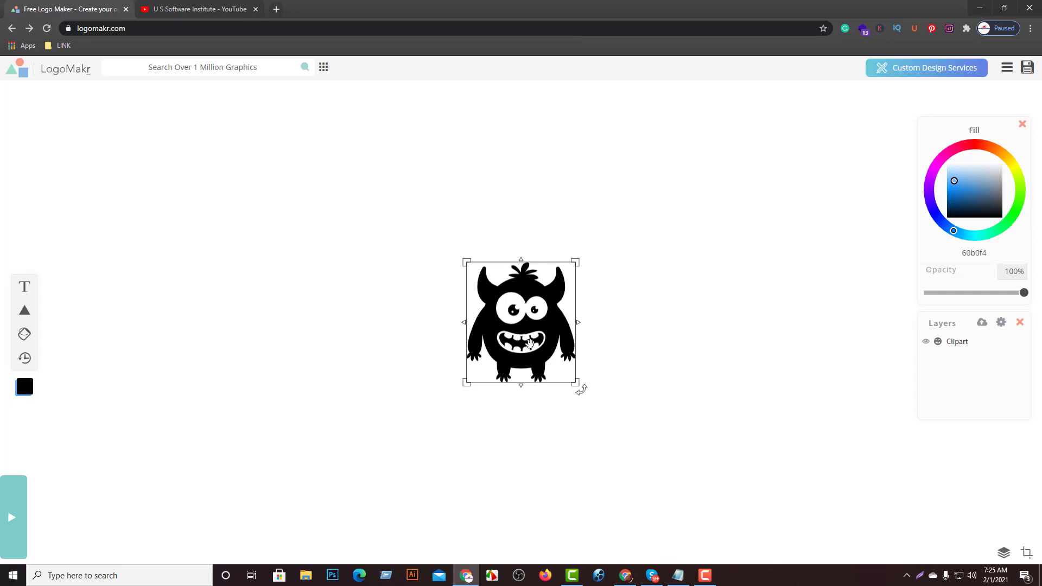
pyautogui.moveTo(547, 328); pyautogui.dragTo(461, 319)
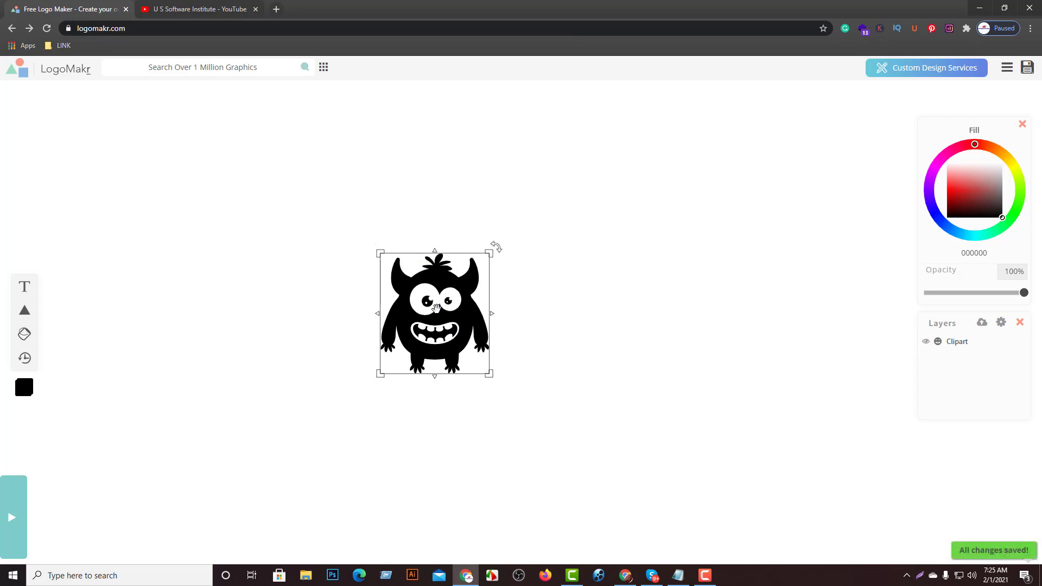
pyautogui.moveTo(492, 253)
pyautogui.mouseDown()
pyautogui.moveTo(567, 237)
pyautogui.moveTo(519, 261)
pyautogui.moveTo(521, 217)
pyautogui.mouseUp()
pyautogui.click(554, 287)
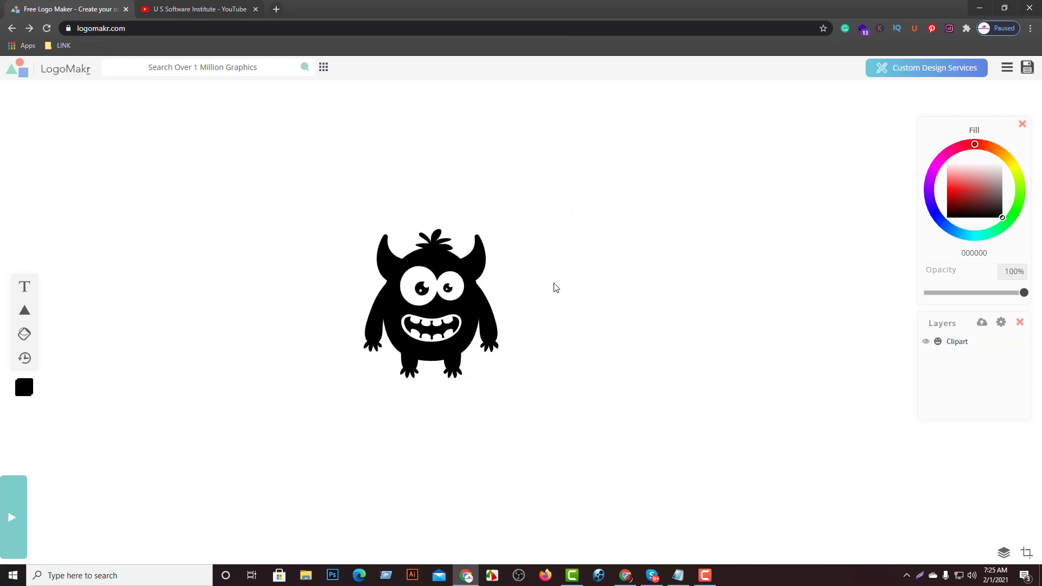
pyautogui.click(446, 274)
pyautogui.moveTo(498, 226)
pyautogui.mouseDown()
pyautogui.moveTo(467, 256)
pyautogui.moveTo(510, 217)
pyautogui.mouseUp()
pyautogui.click(562, 282)
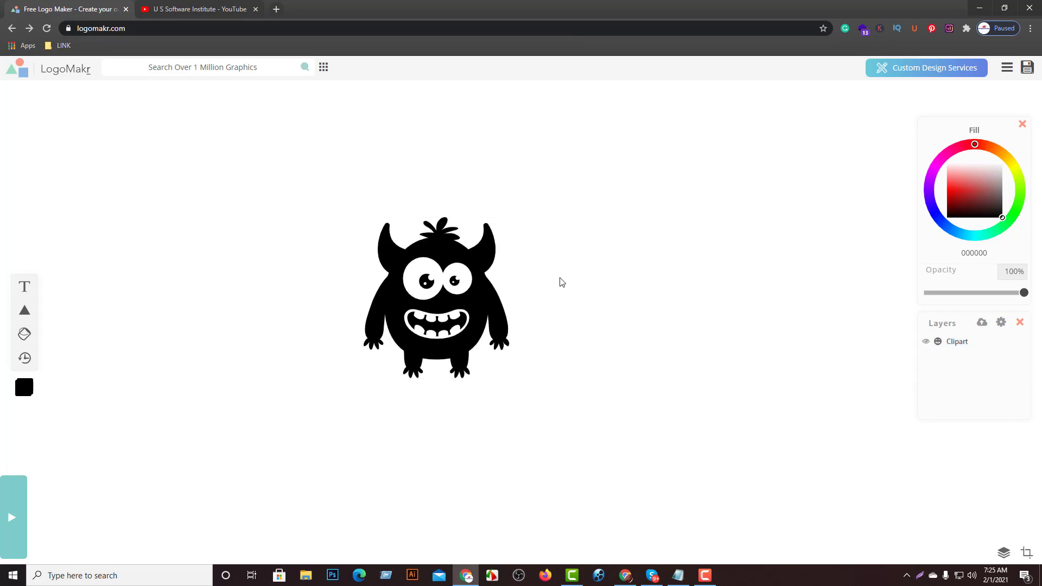
pyautogui.click(434, 329)
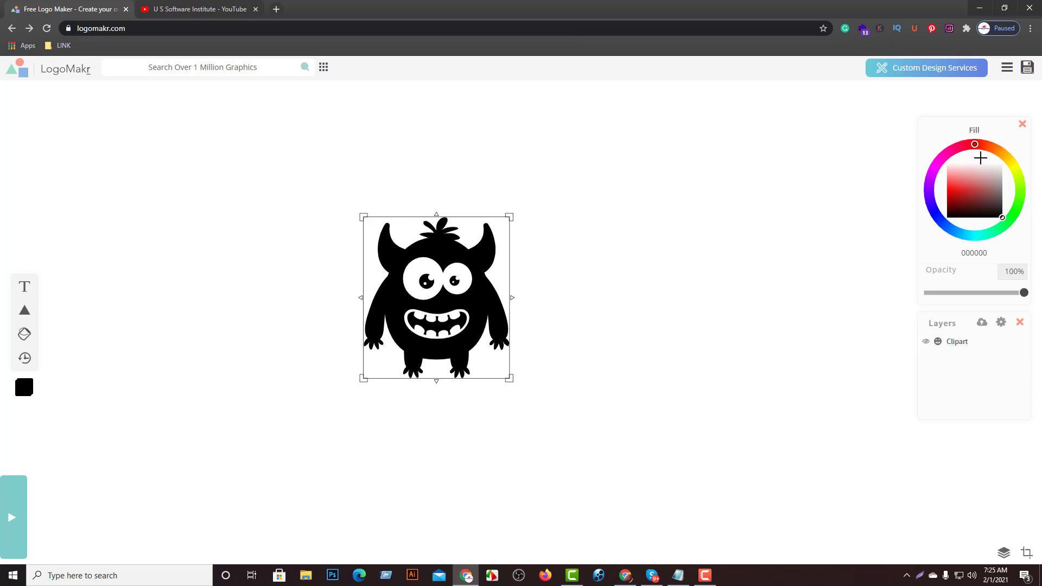
# Step: Adjust the monster's Fill hue and shade in the colour picker, ending at hot pink ff005f
pyautogui.moveTo(975, 145)
pyautogui.mouseDown()
pyautogui.moveTo(1003, 158)
pyautogui.moveTo(997, 225)
pyautogui.moveTo(948, 157)
pyautogui.moveTo(987, 171)
pyautogui.moveTo(962, 235)
pyautogui.moveTo(1004, 230)
pyautogui.moveTo(1016, 217)
pyautogui.moveTo(951, 230)
pyautogui.moveTo(972, 152)
pyautogui.moveTo(982, 156)
pyautogui.mouseUp()
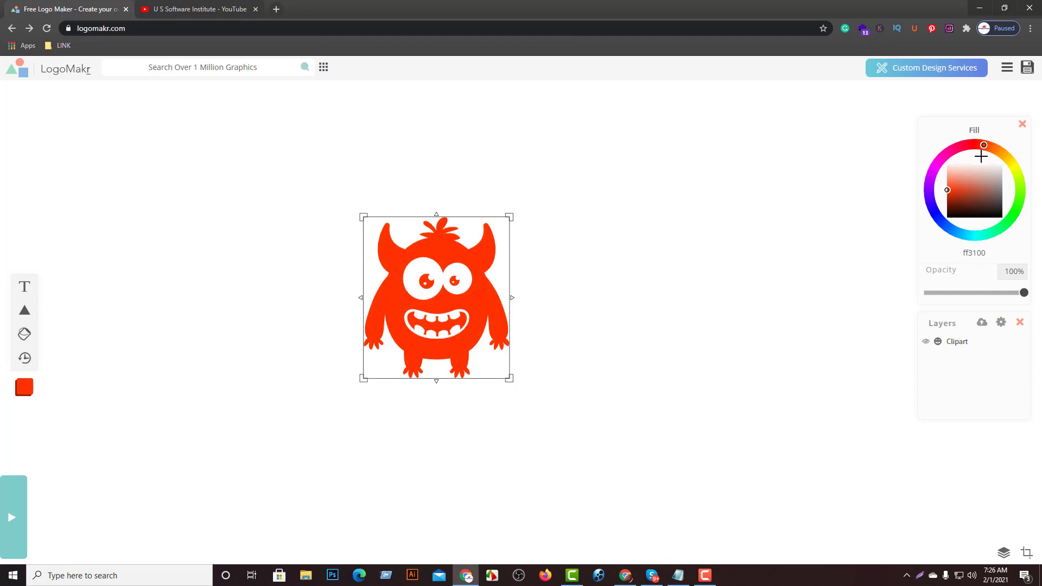
pyautogui.moveTo(982, 151)
pyautogui.mouseDown()
pyautogui.moveTo(982, 225)
pyautogui.moveTo(960, 222)
pyautogui.moveTo(960, 207)
pyautogui.moveTo(978, 213)
pyautogui.moveTo(958, 180)
pyautogui.moveTo(957, 147)
pyautogui.mouseUp()
pyautogui.click(979, 216)
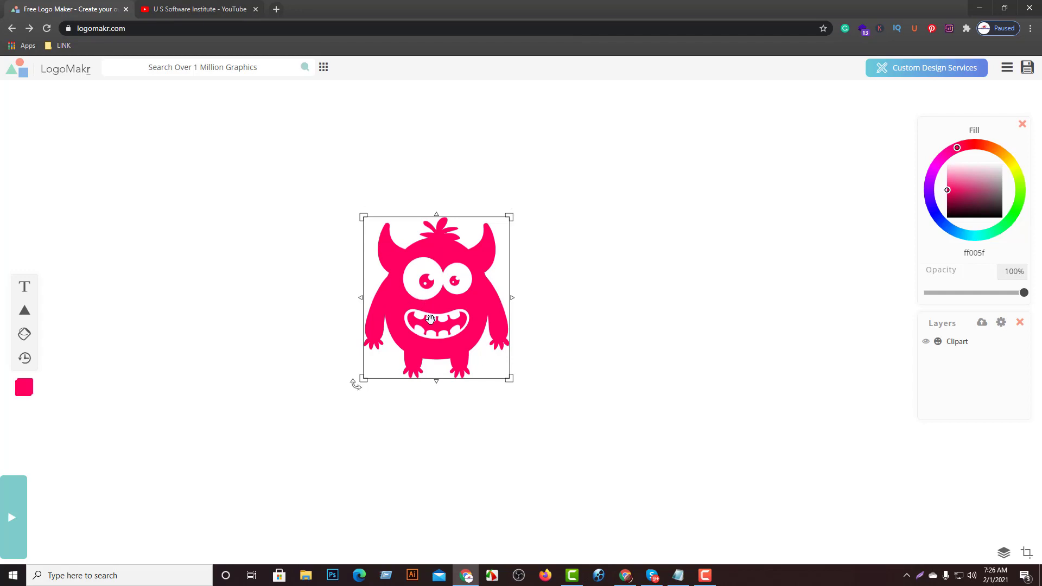
pyautogui.click(601, 277)
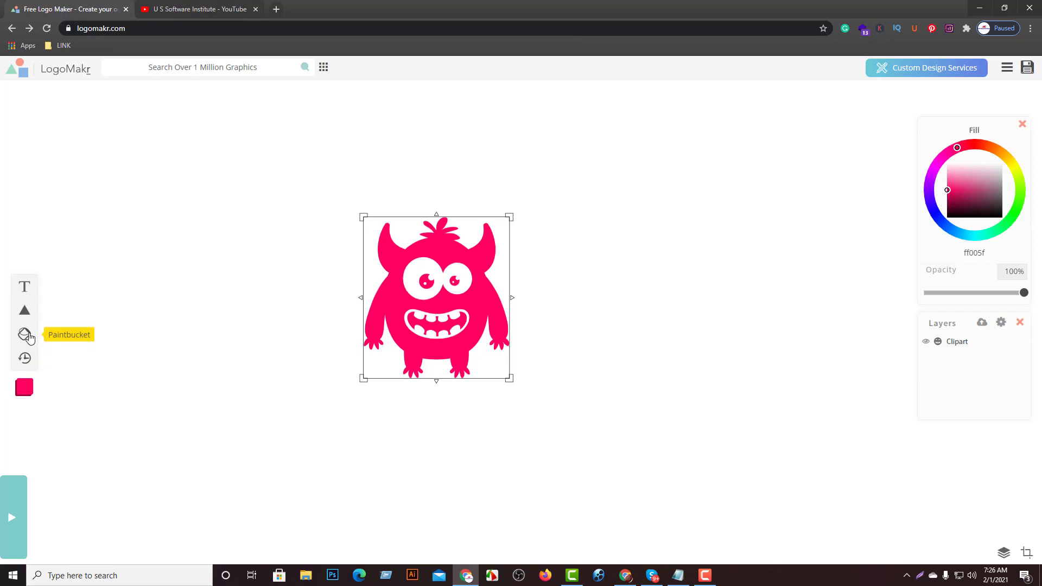
# Step: With the Paintbucket set to 1d1518, fill the monster's left pupil, body and mouth
pyautogui.click(28, 338)
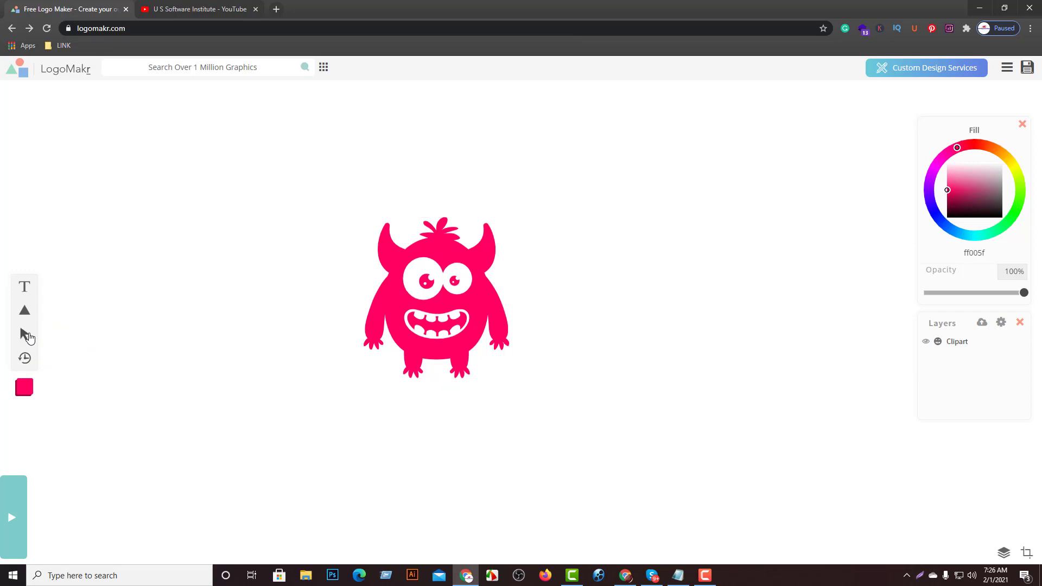
pyautogui.click(23, 393)
pyautogui.moveTo(941, 192); pyautogui.dragTo(994, 212)
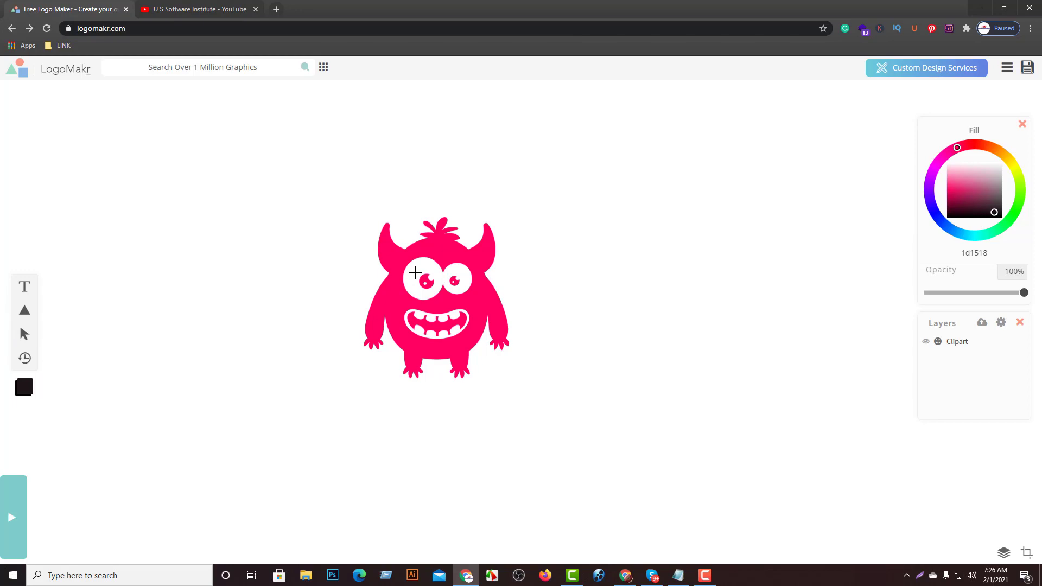
pyautogui.click(430, 282)
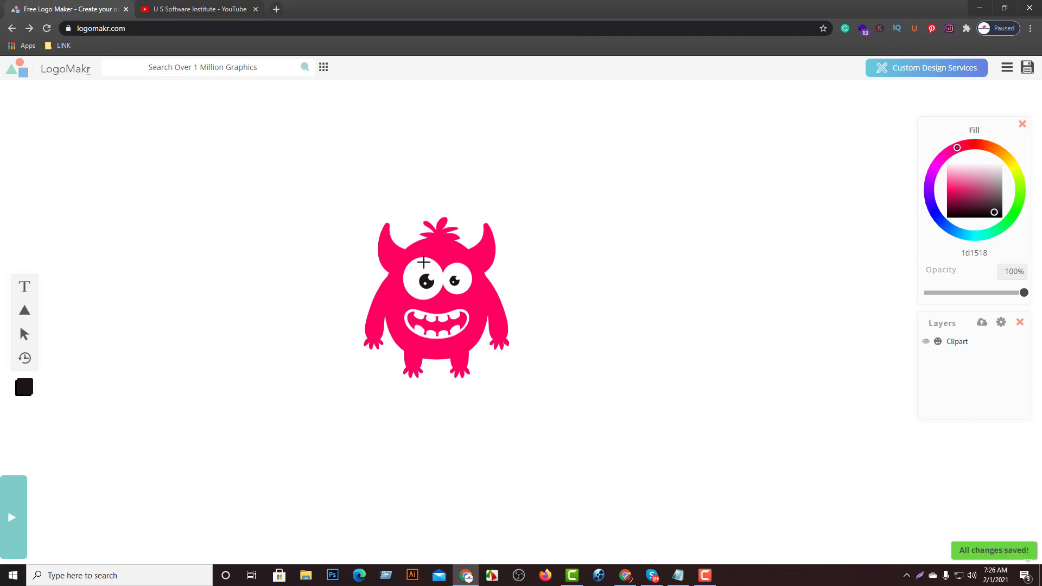
pyautogui.click(445, 250)
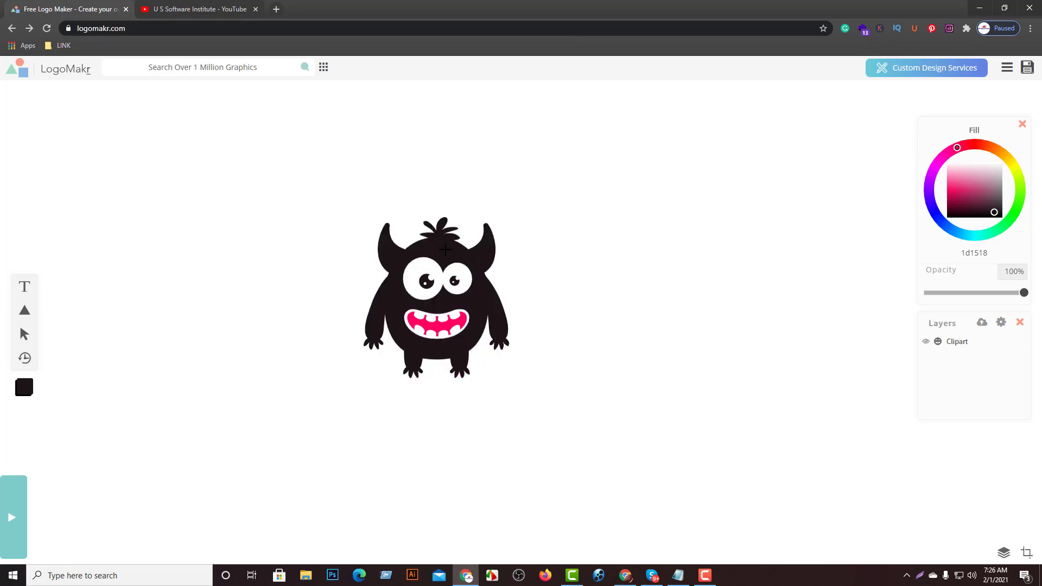
pyautogui.click(437, 325)
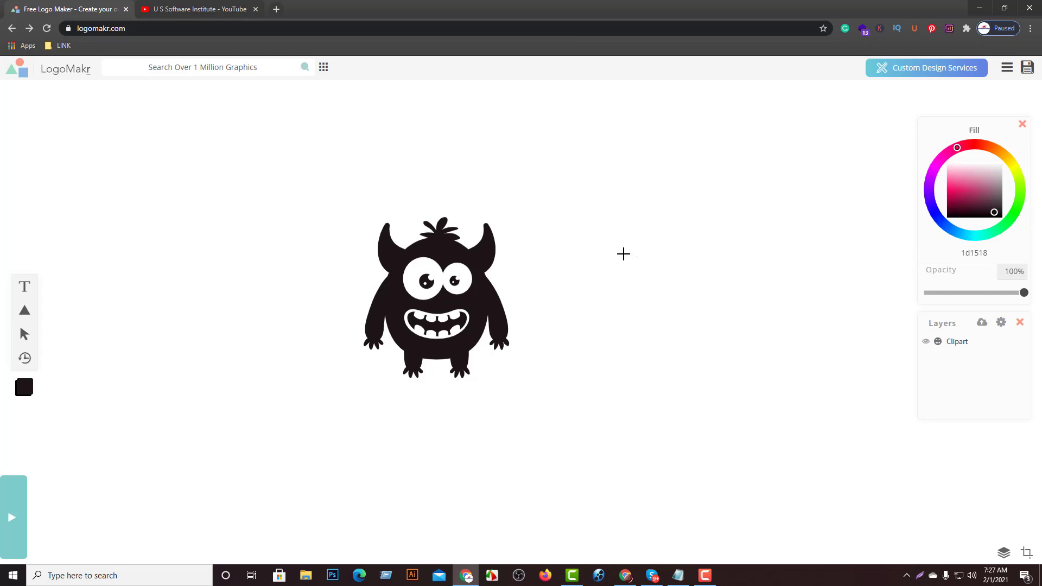
# Step: Set the whole monster's Fill to deep maroon 9e0c32
pyautogui.click(24, 334)
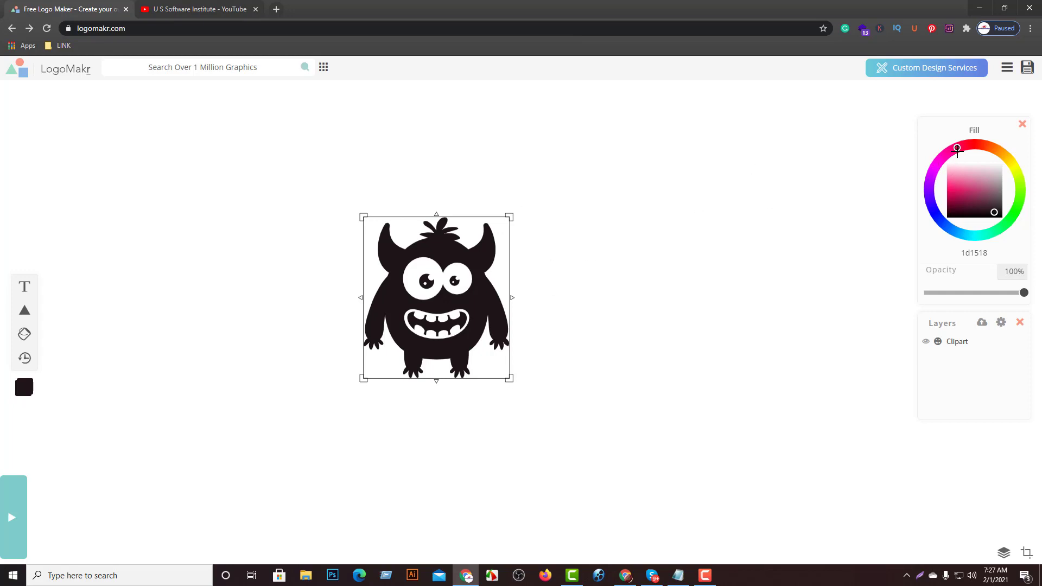
pyautogui.moveTo(957, 149)
pyautogui.mouseDown()
pyautogui.moveTo(981, 145)
pyautogui.moveTo(934, 208)
pyautogui.moveTo(1008, 190)
pyautogui.moveTo(969, 174)
pyautogui.mouseUp()
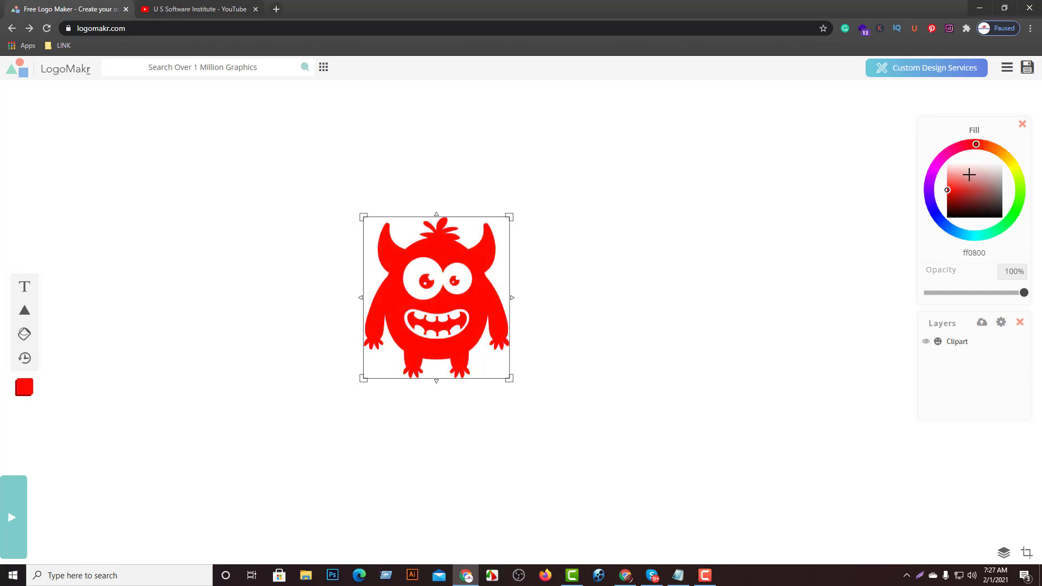
pyautogui.moveTo(974, 197); pyautogui.dragTo(934, 206)
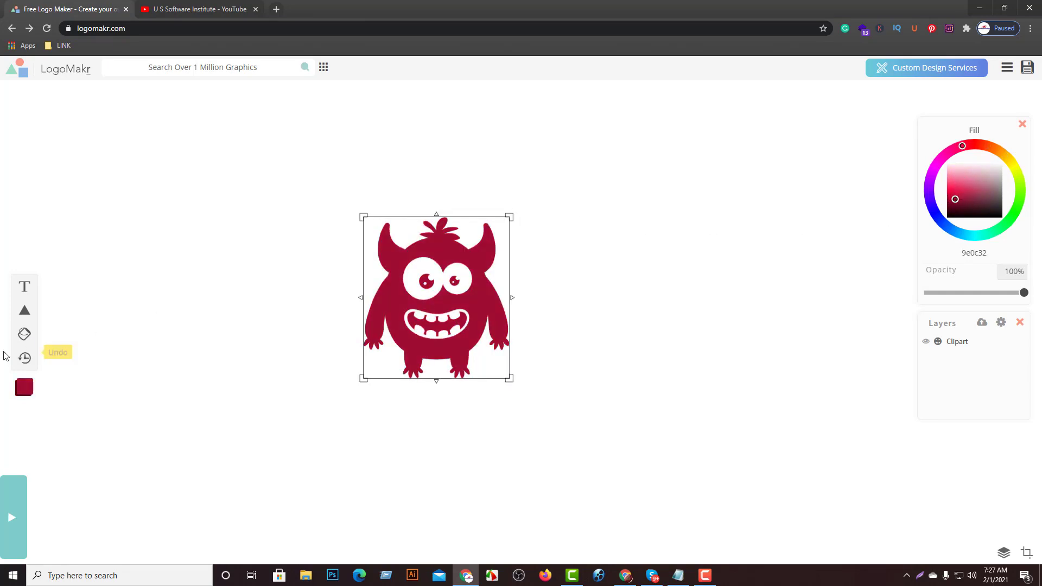
# Step: Paintbucket black onto both pupils and the mouth interior, undoing the accidental body fill
pyautogui.click(29, 337)
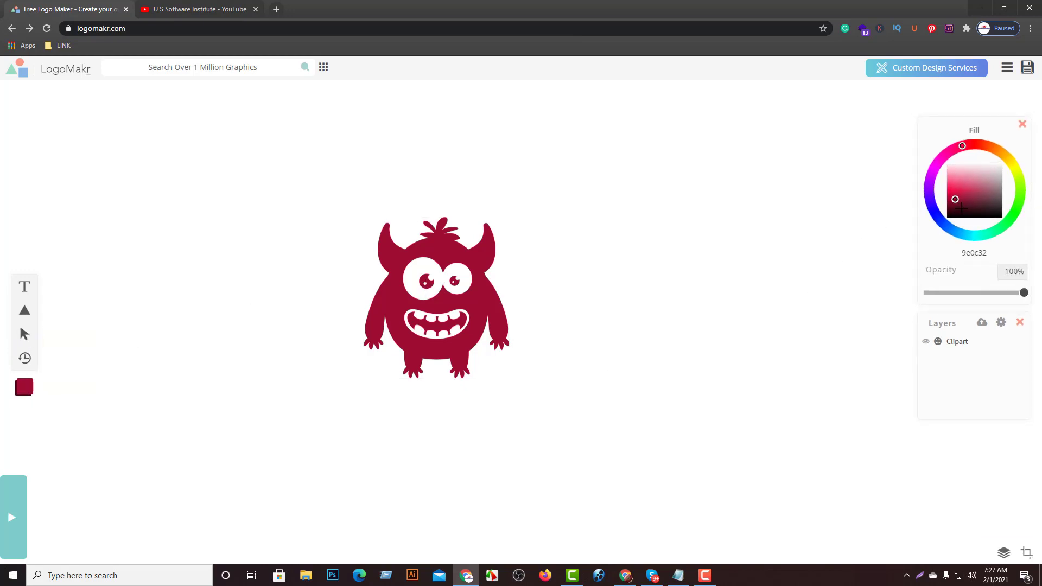
pyautogui.moveTo(961, 207); pyautogui.dragTo(999, 219)
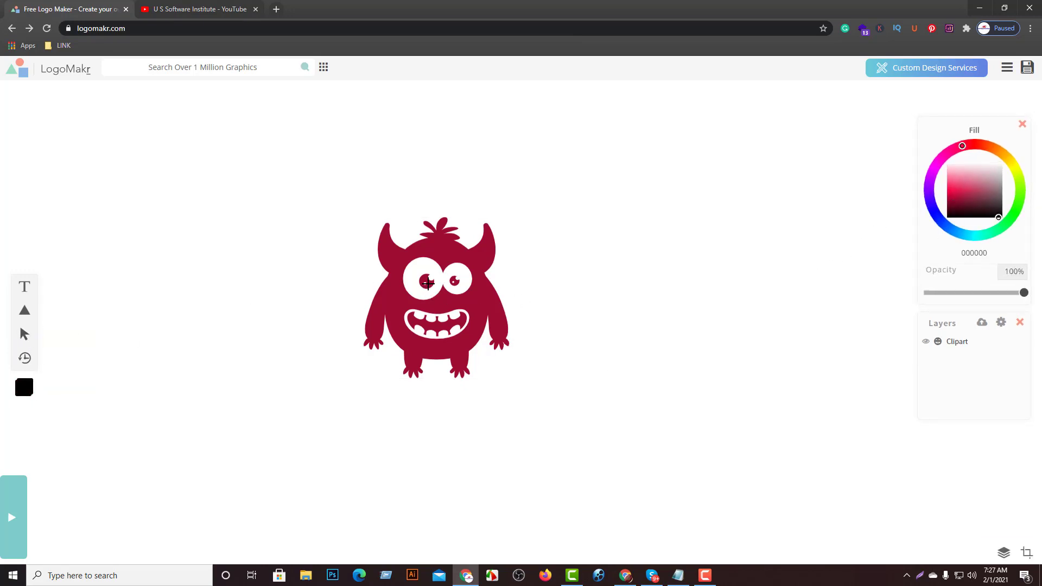
pyautogui.click(428, 282)
pyautogui.click(456, 281)
pyautogui.click(473, 293)
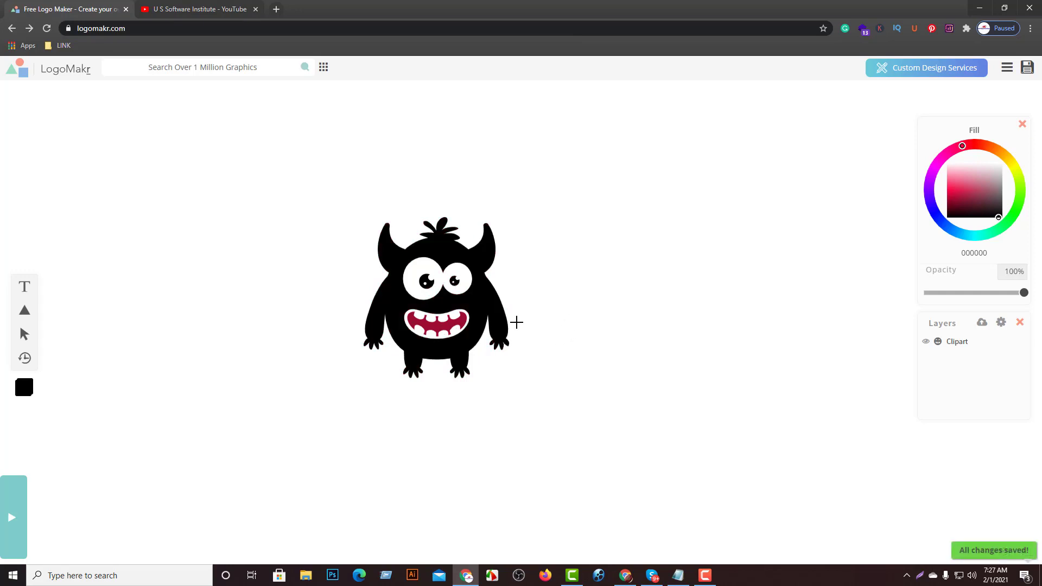
pyautogui.click(25, 357)
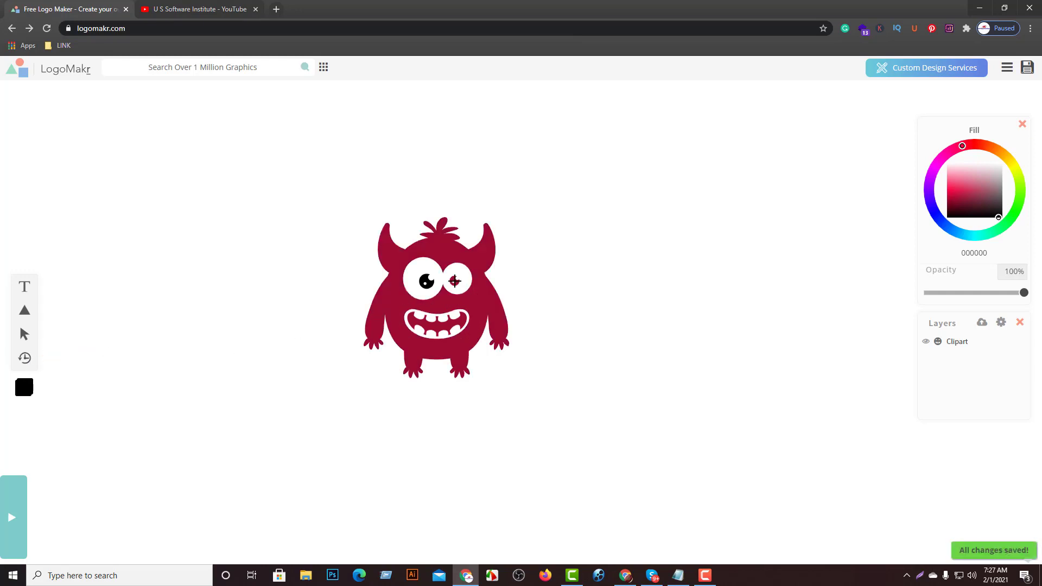
pyautogui.click(432, 328)
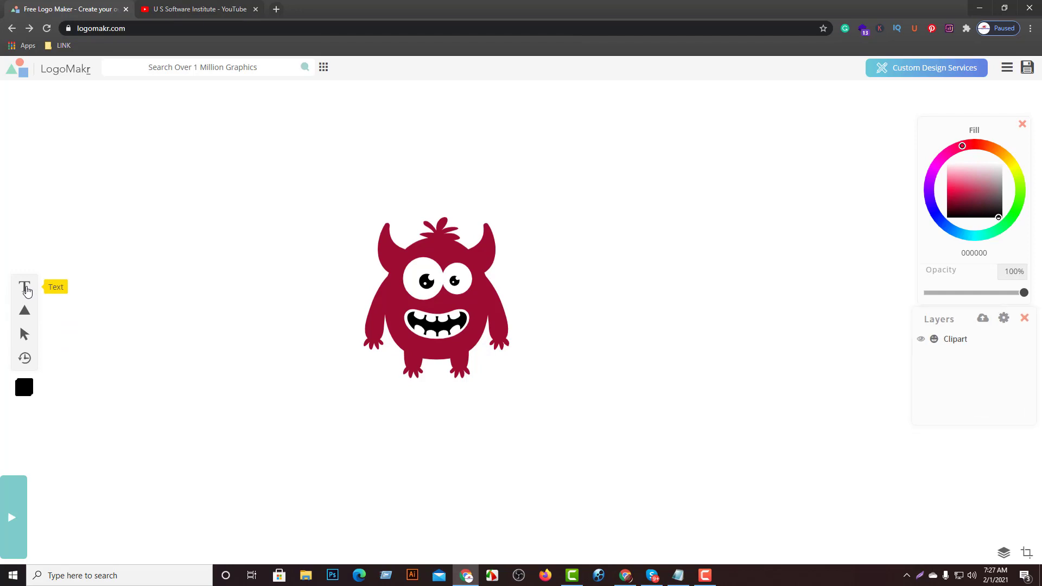
# Step: Add a text object and replace the placeholder with 'U S Software Institute'
pyautogui.click(25, 289)
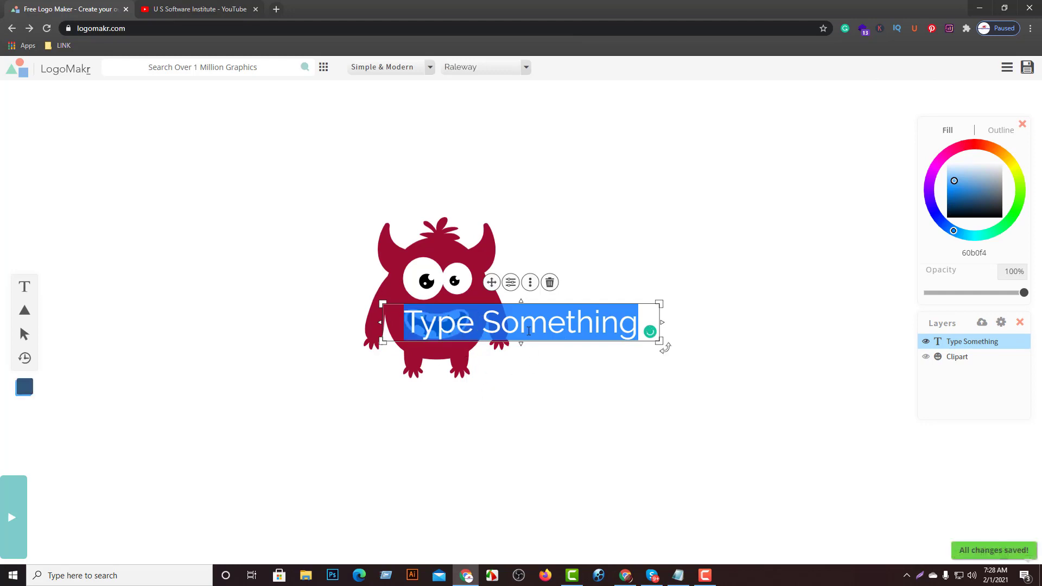
pyautogui.press('BackSpace')
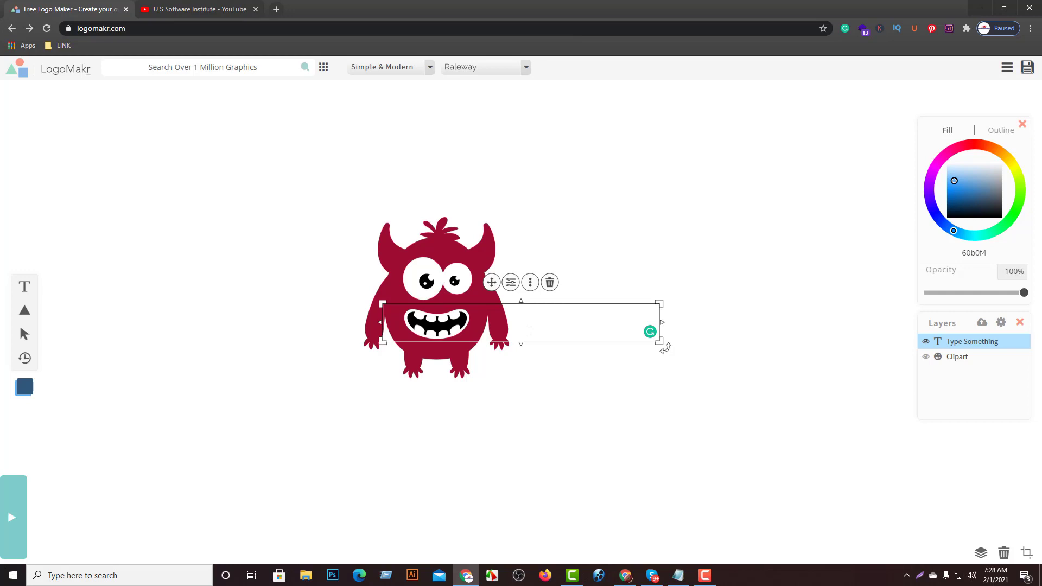
pyautogui.write('U')
pyautogui.write(' S Si')
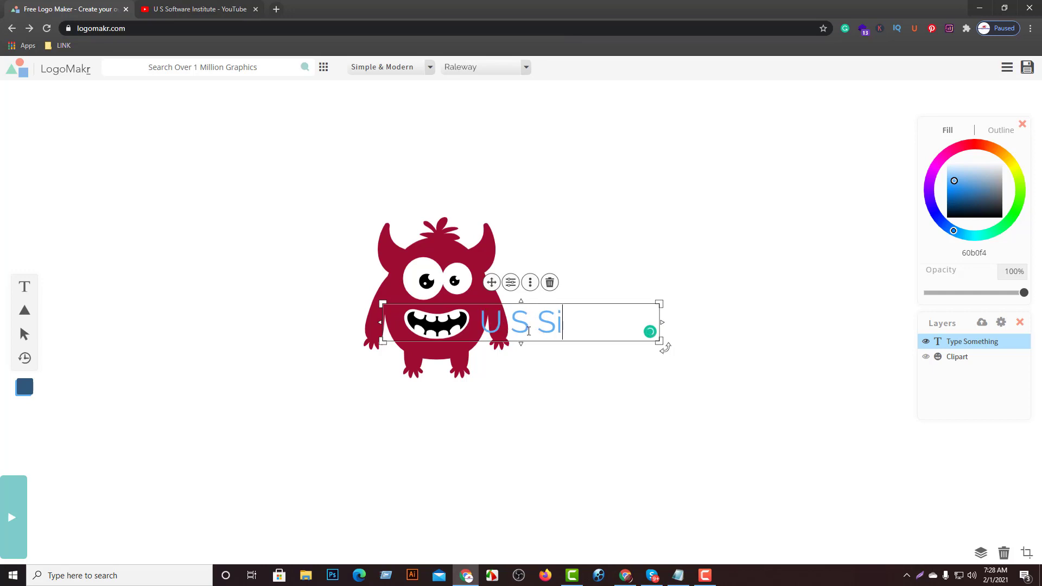
pyautogui.write('ft')
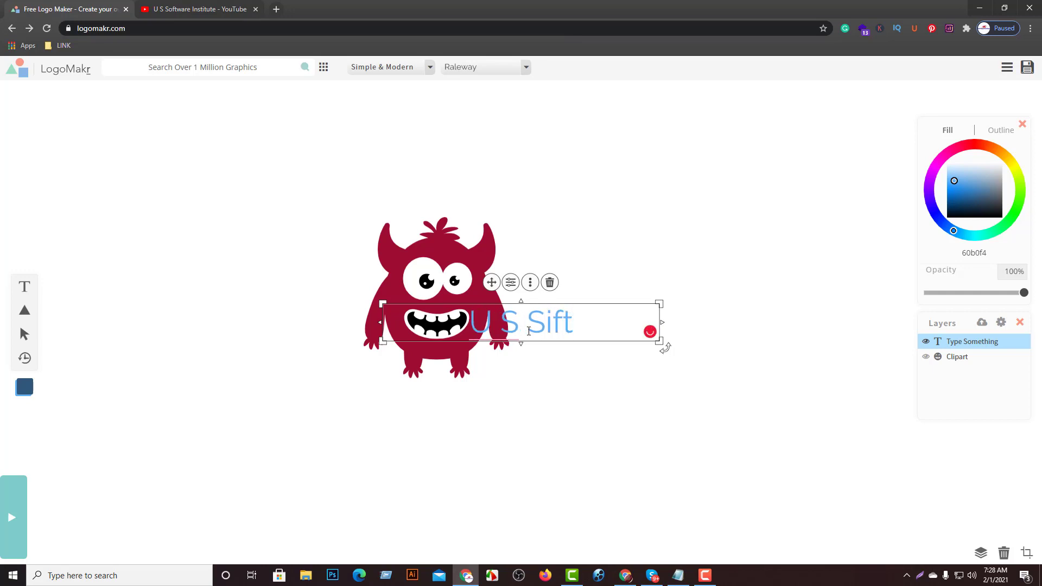
pyautogui.press('BackSpace')
pyautogui.press('BackSpace')
pyautogui.press('BackSpace')
pyautogui.write('oft')
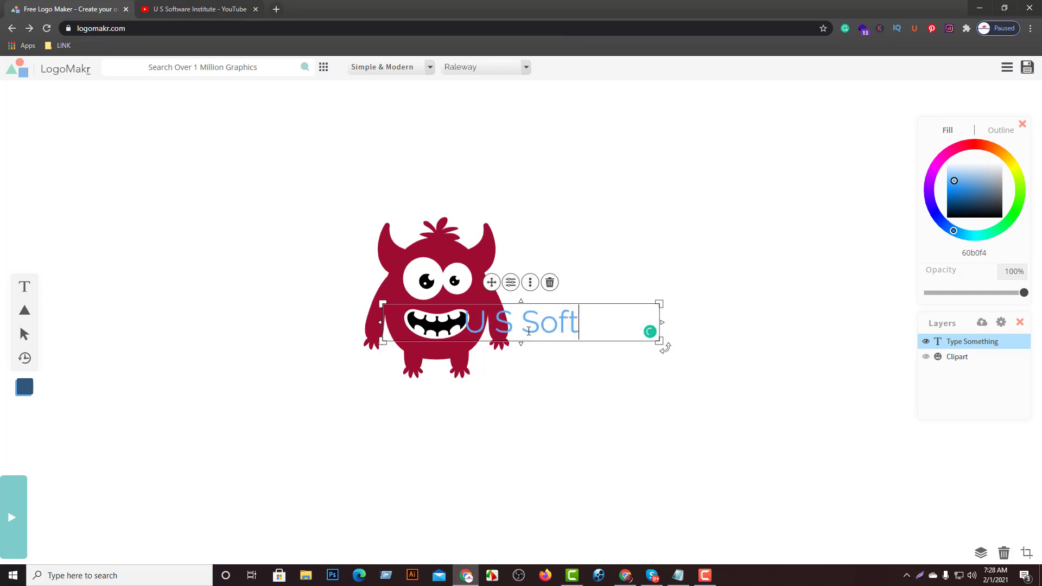
pyautogui.write('ware ')
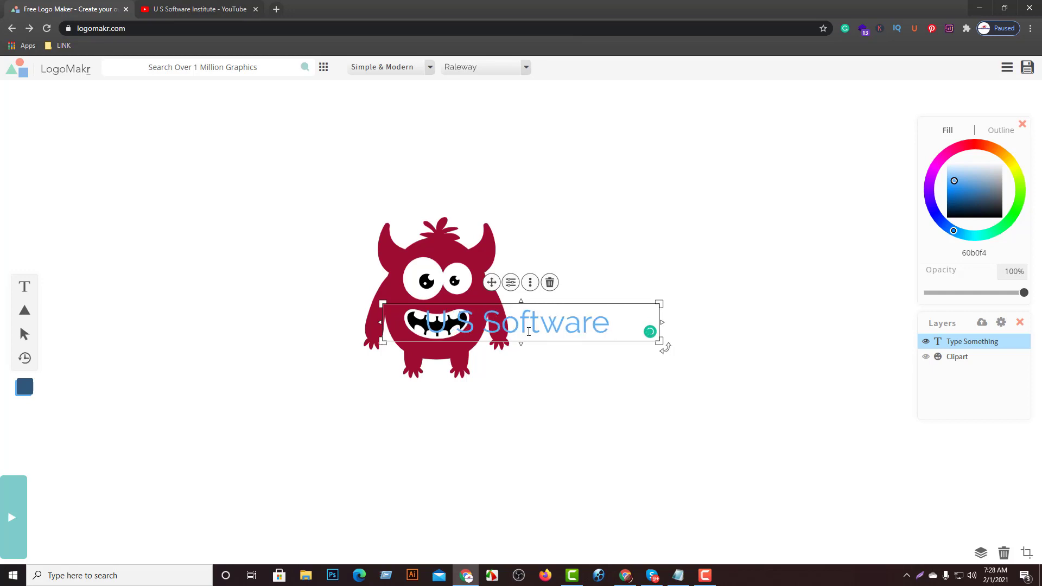
pyautogui.write('Institu')
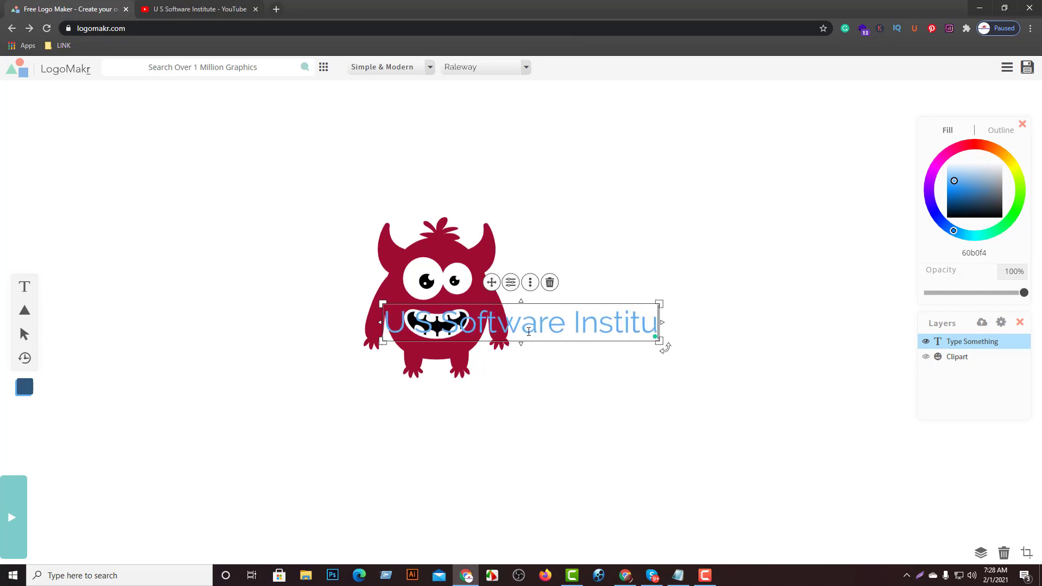
pyautogui.write('te')
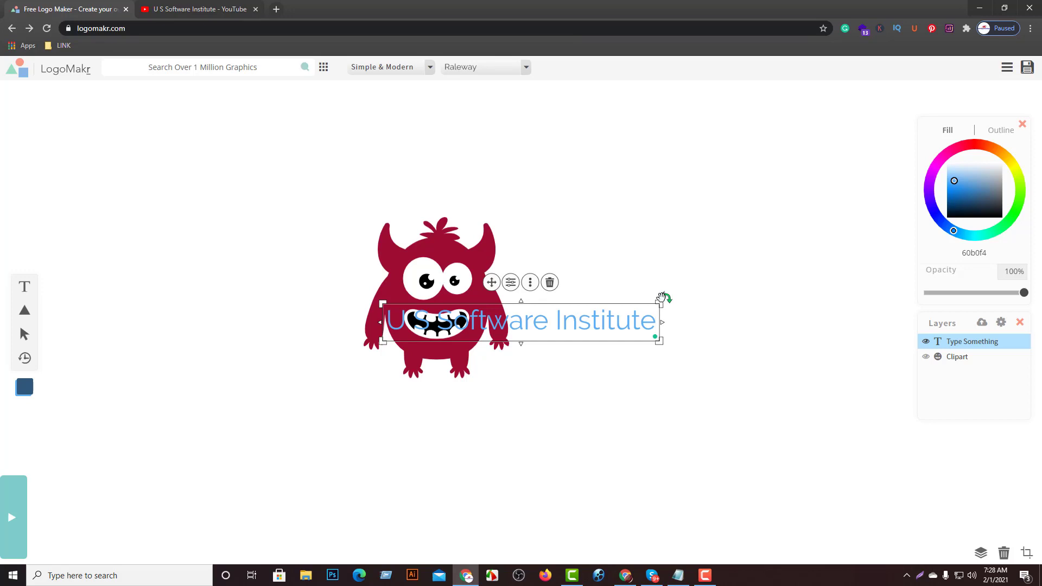
# Step: Enlarge the text box, wrap it to two lines and place it right of the monster
pyautogui.moveTo(659, 303)
pyautogui.mouseDown()
pyautogui.moveTo(718, 250)
pyautogui.moveTo(579, 262)
pyautogui.mouseUp()
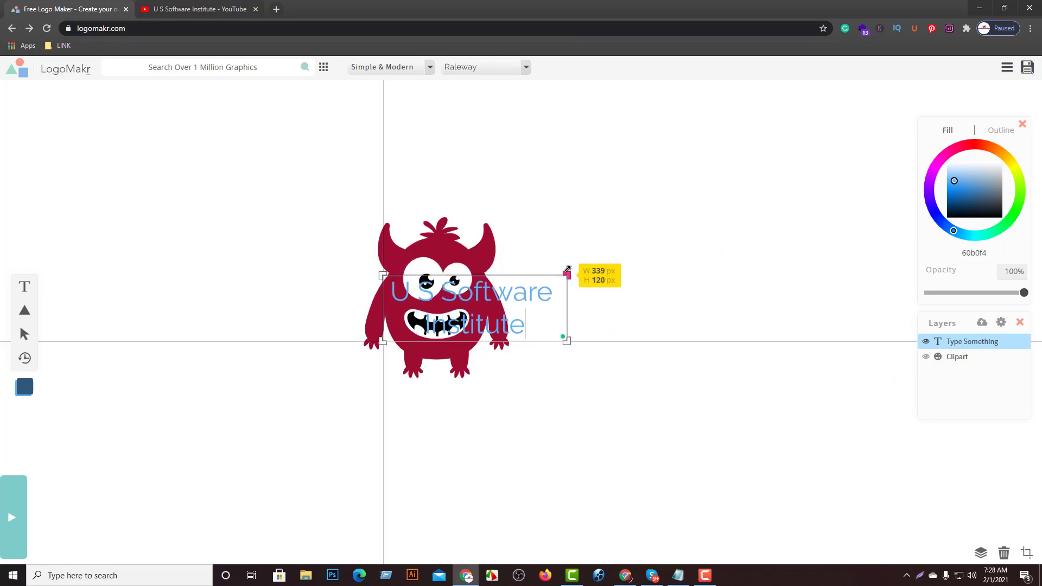
pyautogui.moveTo(579, 262); pyautogui.dragTo(567, 275)
pyautogui.click(630, 291)
pyautogui.click(489, 304)
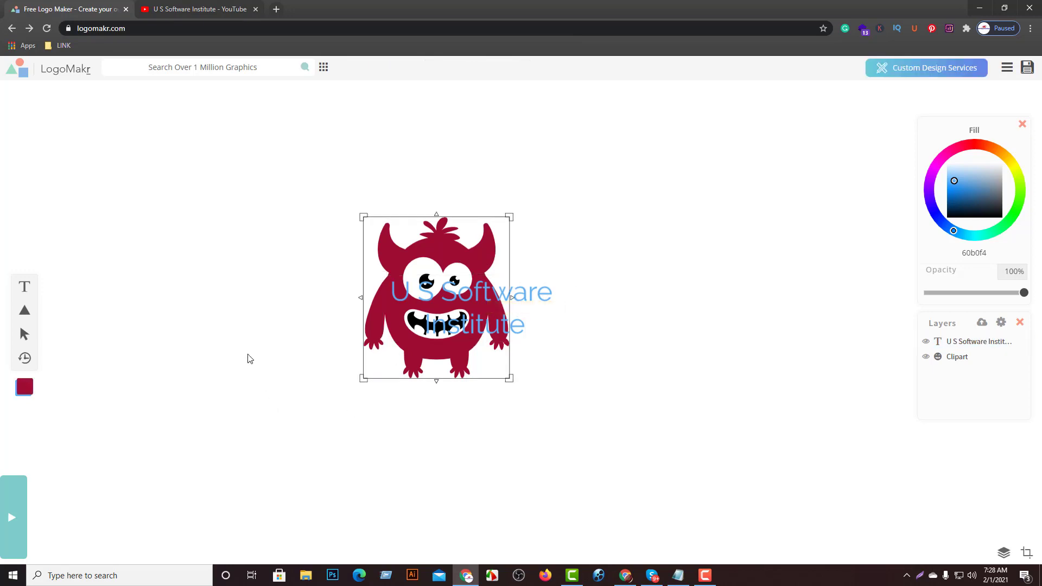
pyautogui.click(209, 284)
pyautogui.click(484, 326)
pyautogui.moveTo(485, 325); pyautogui.dragTo(587, 315)
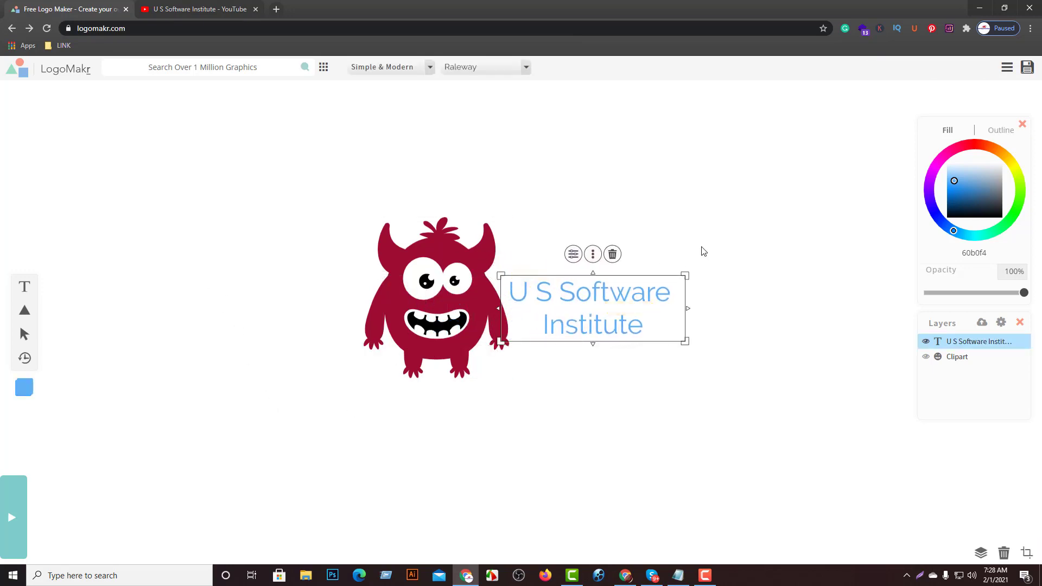
pyautogui.moveTo(592, 310)
pyautogui.mouseDown()
pyautogui.moveTo(558, 310)
pyautogui.moveTo(489, 225)
pyautogui.moveTo(258, 317)
pyautogui.moveTo(401, 325)
pyautogui.moveTo(489, 425)
pyautogui.moveTo(464, 423)
pyautogui.moveTo(603, 286)
pyautogui.moveTo(599, 309)
pyautogui.mouseUp()
pyautogui.click(711, 276)
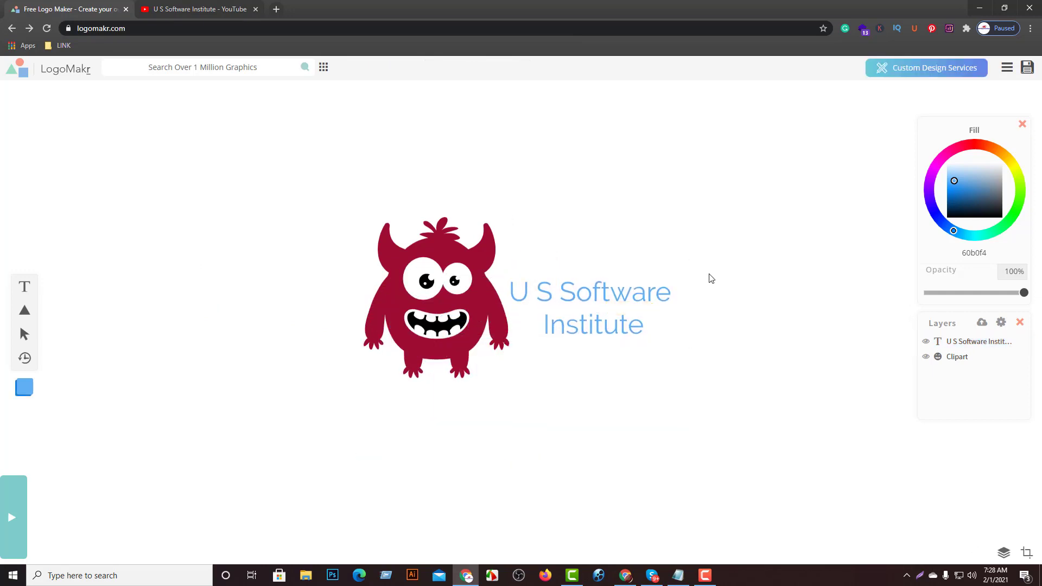
pyautogui.click(685, 289)
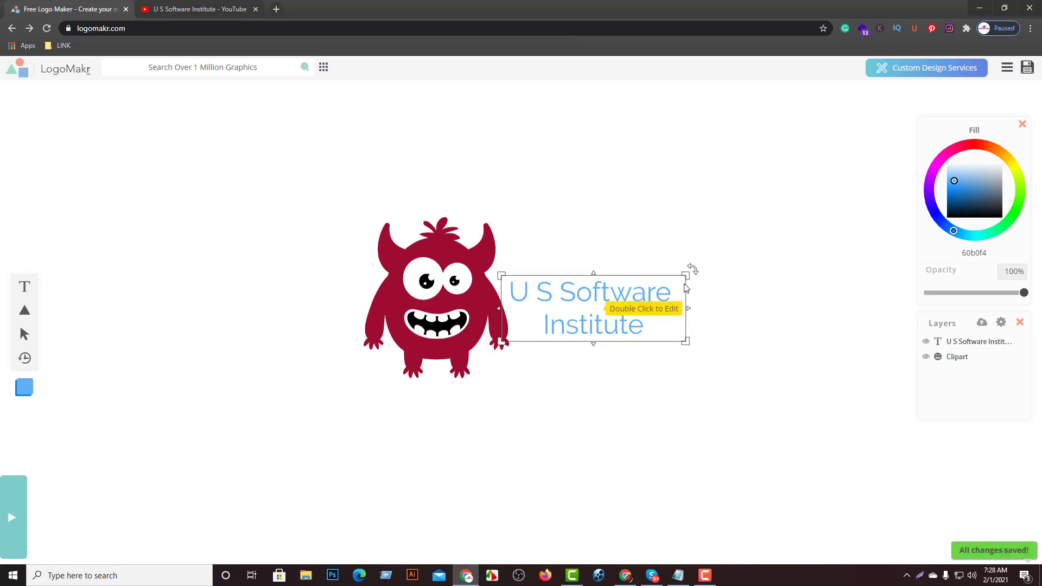
# Step: Fill the 'U S Software Institute' text black (000000) in the Fill picker
pyautogui.click(609, 303)
pyautogui.doubleClick(604, 298)
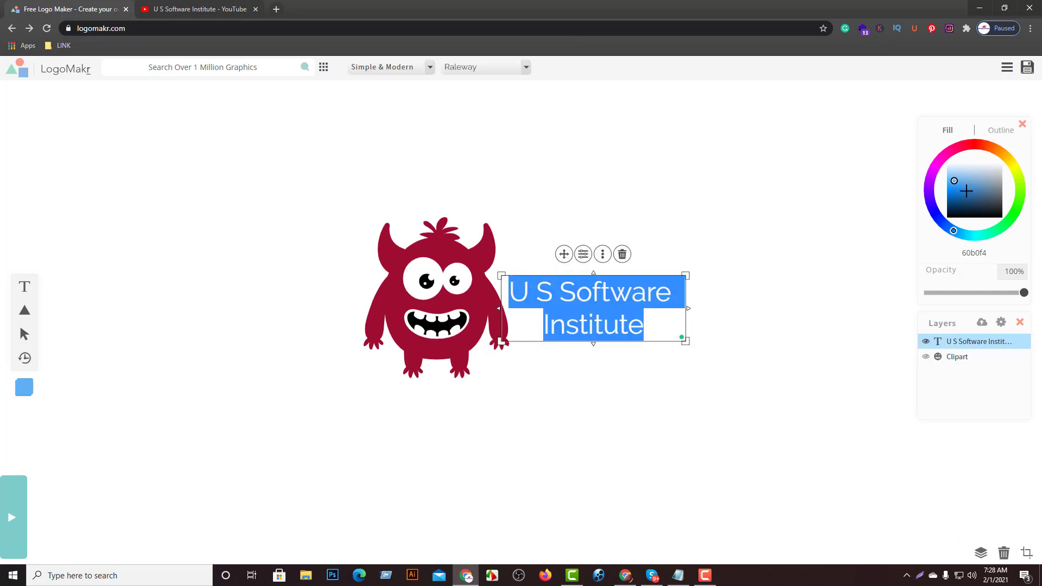
pyautogui.moveTo(956, 157)
pyautogui.mouseDown()
pyautogui.moveTo(974, 144)
pyautogui.moveTo(1023, 194)
pyautogui.moveTo(947, 219)
pyautogui.moveTo(969, 172)
pyautogui.moveTo(989, 230)
pyautogui.mouseUp()
pyautogui.click(669, 191)
pyautogui.click(612, 299)
pyautogui.click(680, 226)
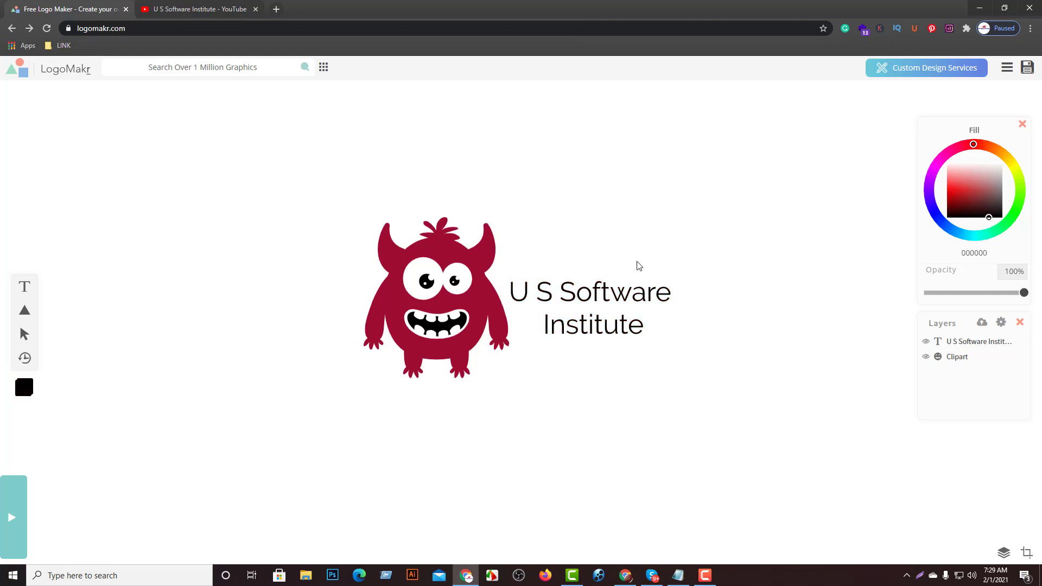
pyautogui.click(608, 308)
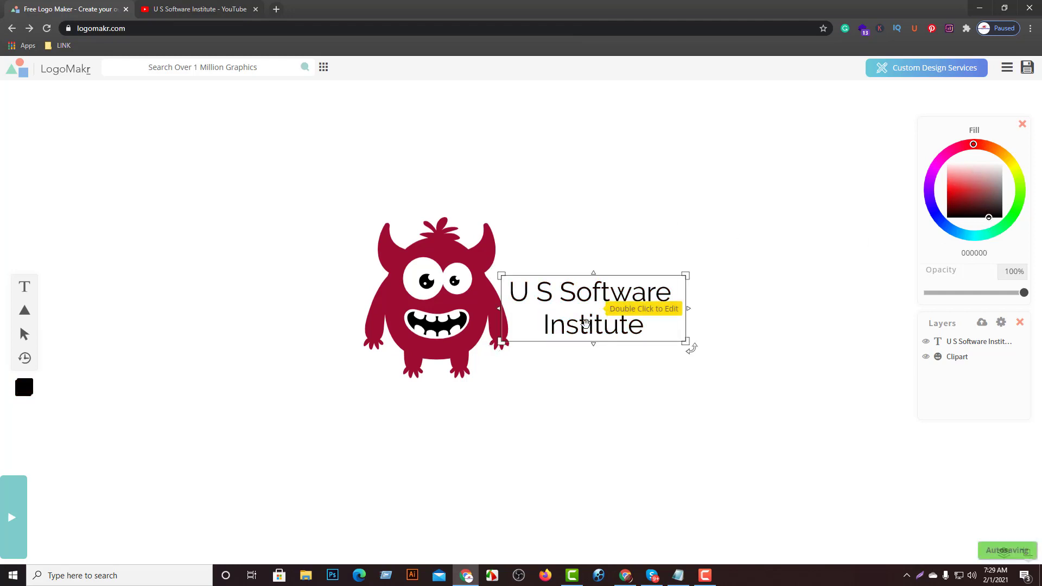
# Step: Keep the Simple & Modern category and switch the text font from Raleway to Merriweather Sans
pyautogui.click(573, 298)
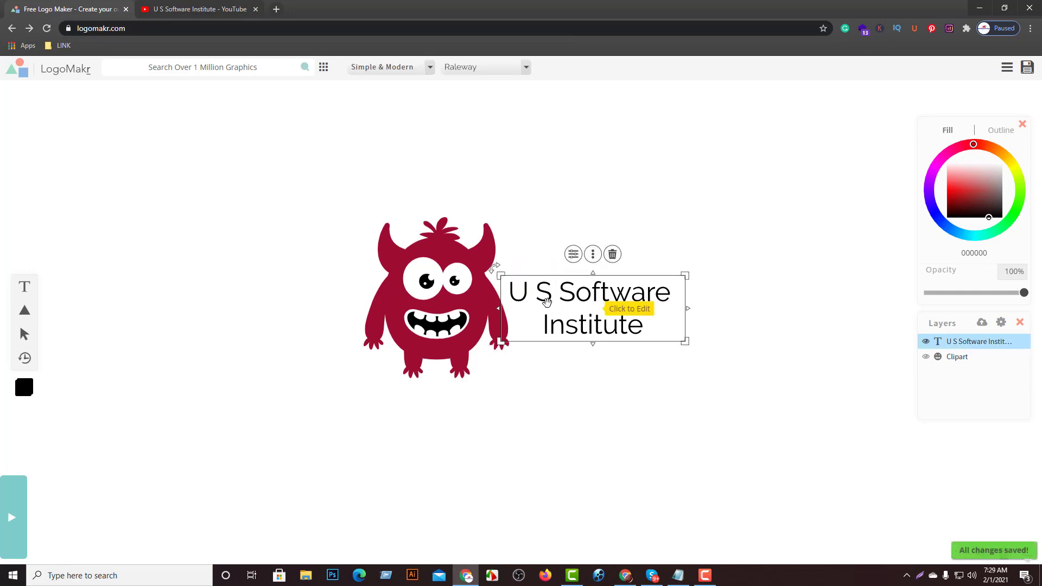
pyautogui.click(362, 75)
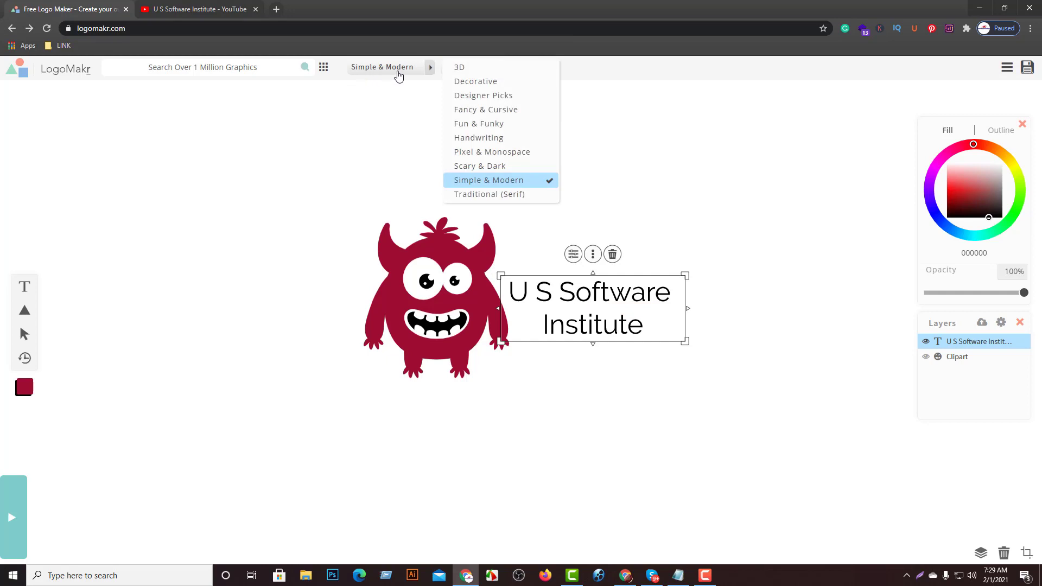
pyautogui.click(493, 183)
pyautogui.click(461, 73)
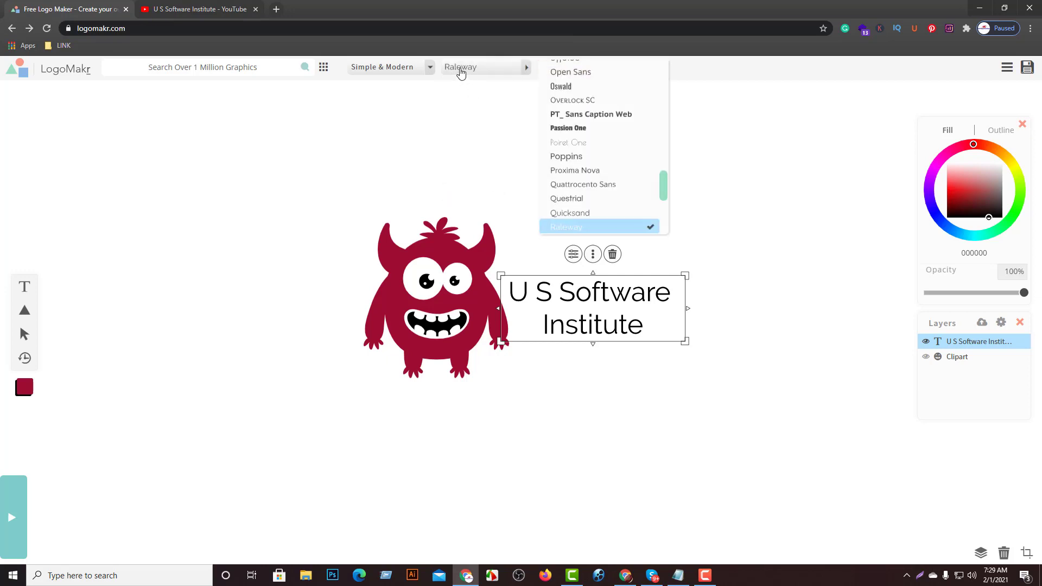
pyautogui.scroll(-2, 574, 135)
pyautogui.scroll(-3, 594, 157)
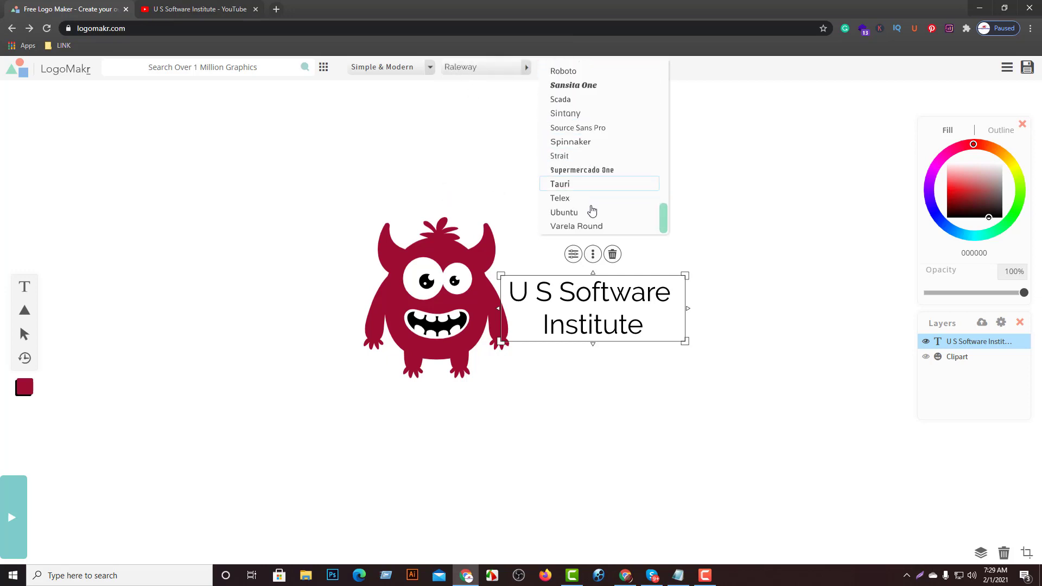
pyautogui.scroll(5, 580, 135)
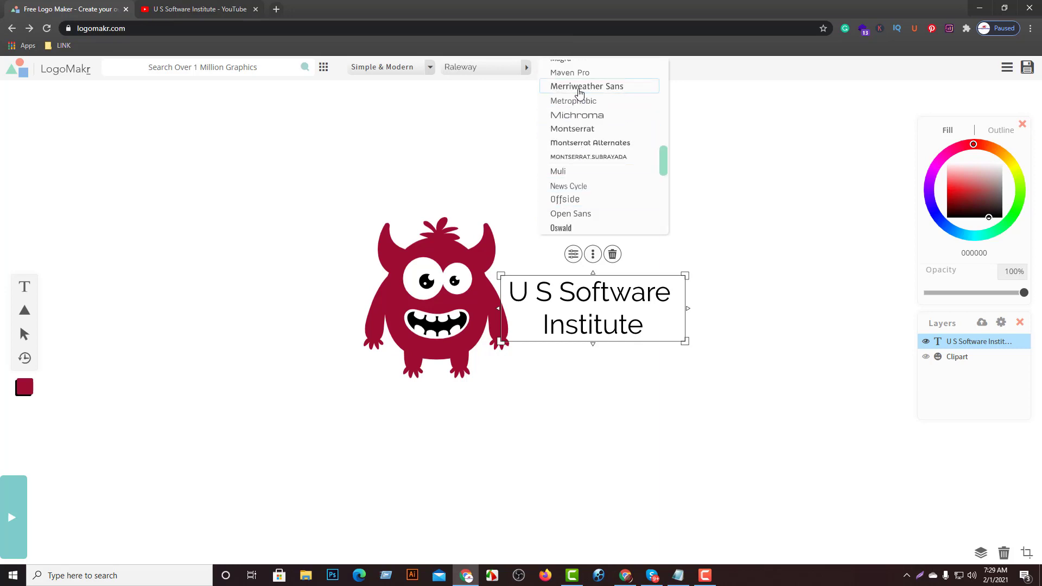
pyautogui.click(579, 87)
pyautogui.click(741, 259)
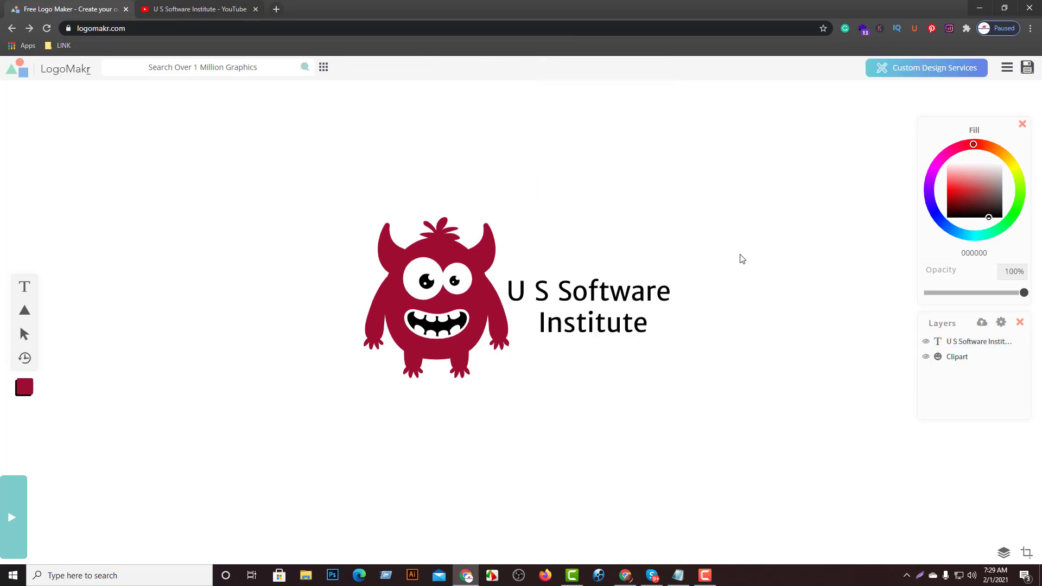
pyautogui.click(624, 320)
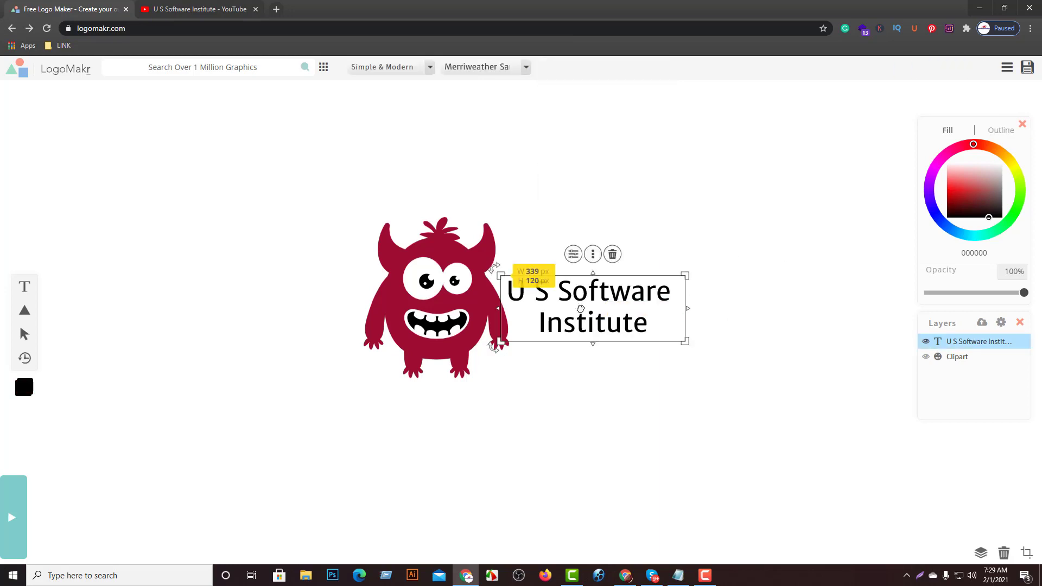
pyautogui.click(389, 70)
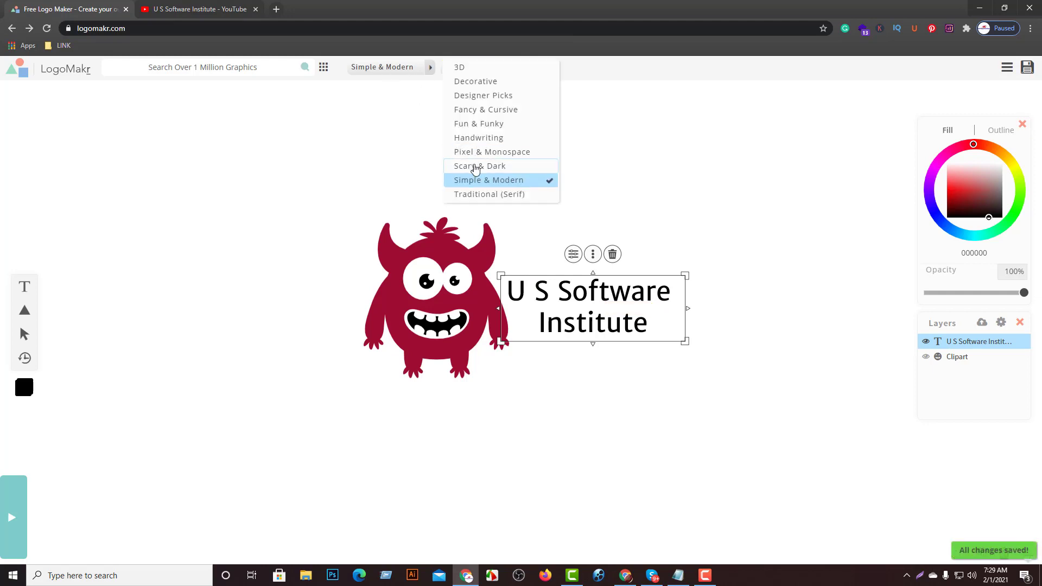
# Step: Apply the Scary & Dark font Nosifer and resize and reposition the text box beside the monster
pyautogui.click(478, 166)
pyautogui.click(447, 72)
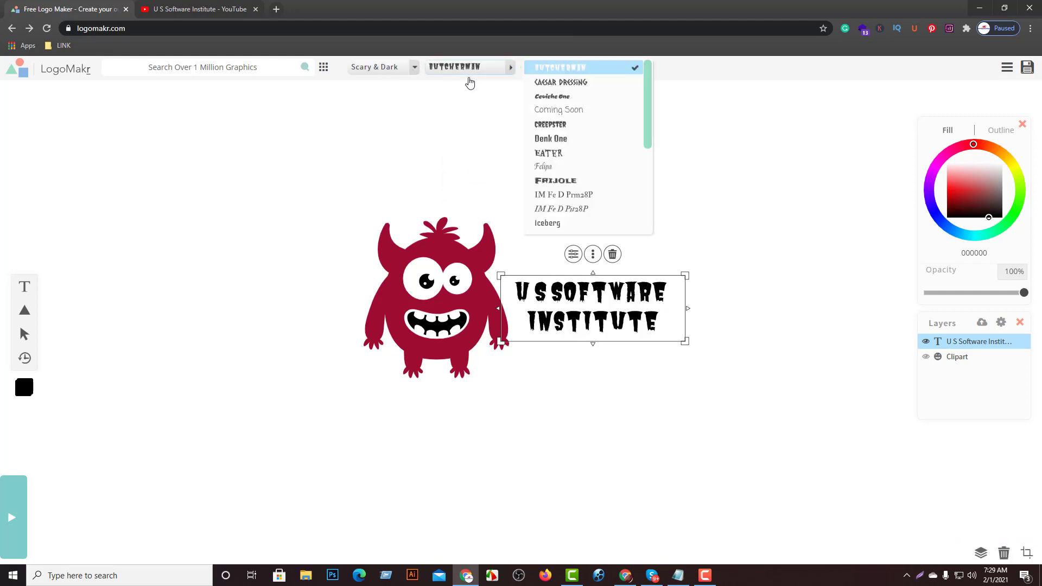
pyautogui.scroll(-3, 597, 163)
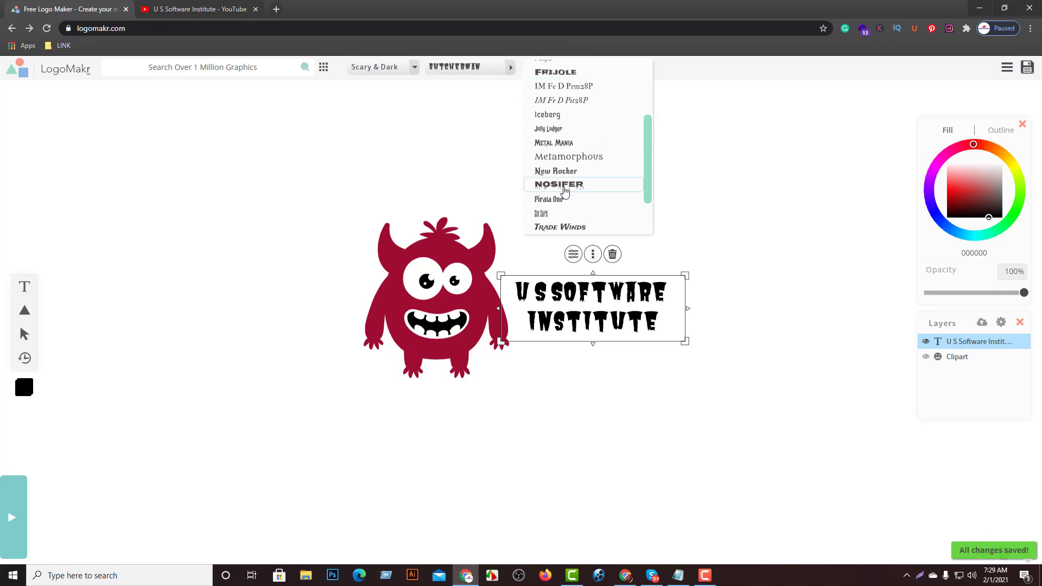
pyautogui.click(574, 190)
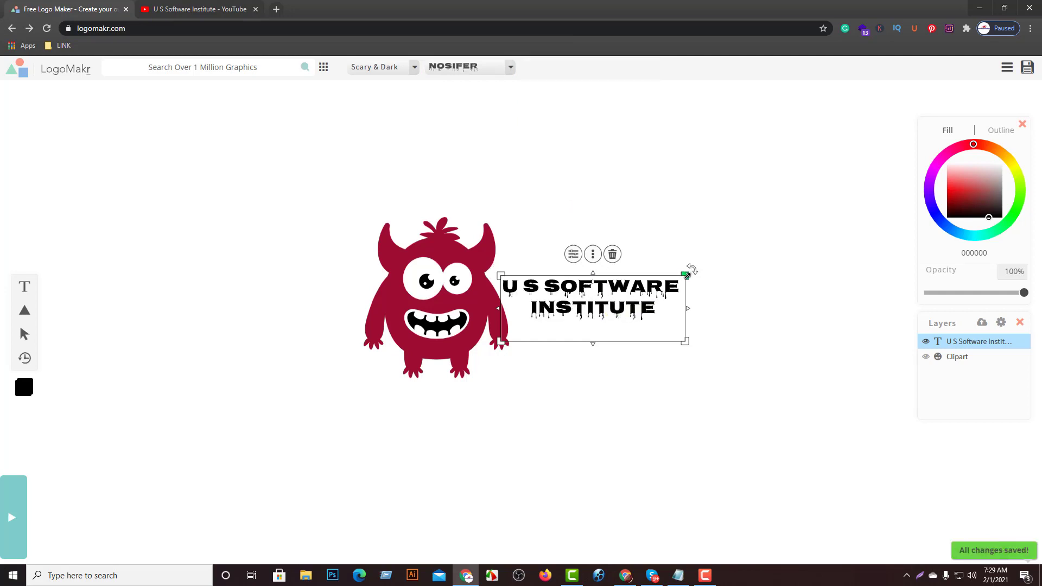
pyautogui.moveTo(684, 276); pyautogui.dragTo(706, 248)
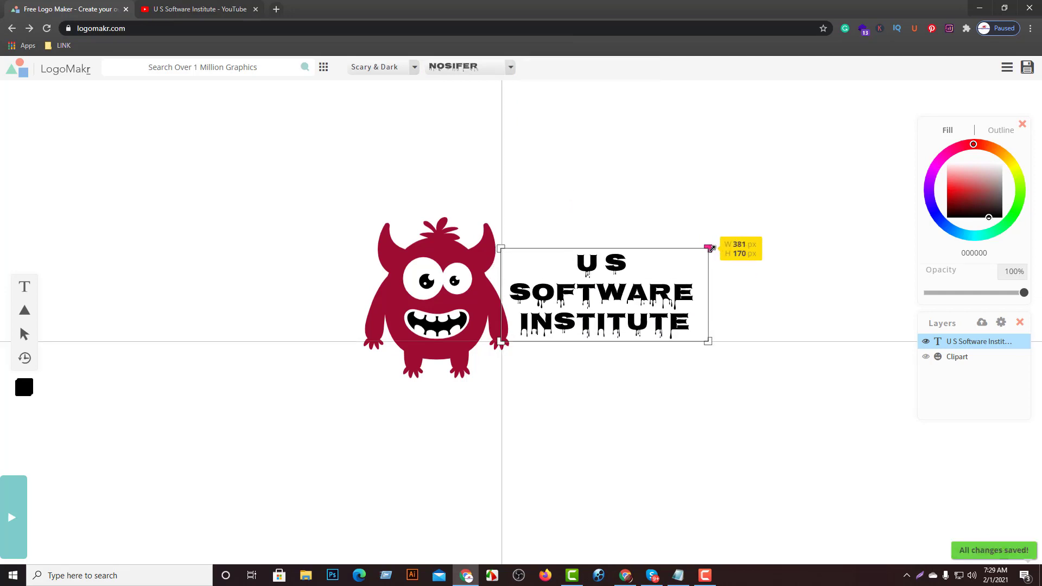
pyautogui.moveTo(707, 247)
pyautogui.mouseDown()
pyautogui.moveTo(749, 255)
pyautogui.moveTo(732, 277)
pyautogui.mouseUp()
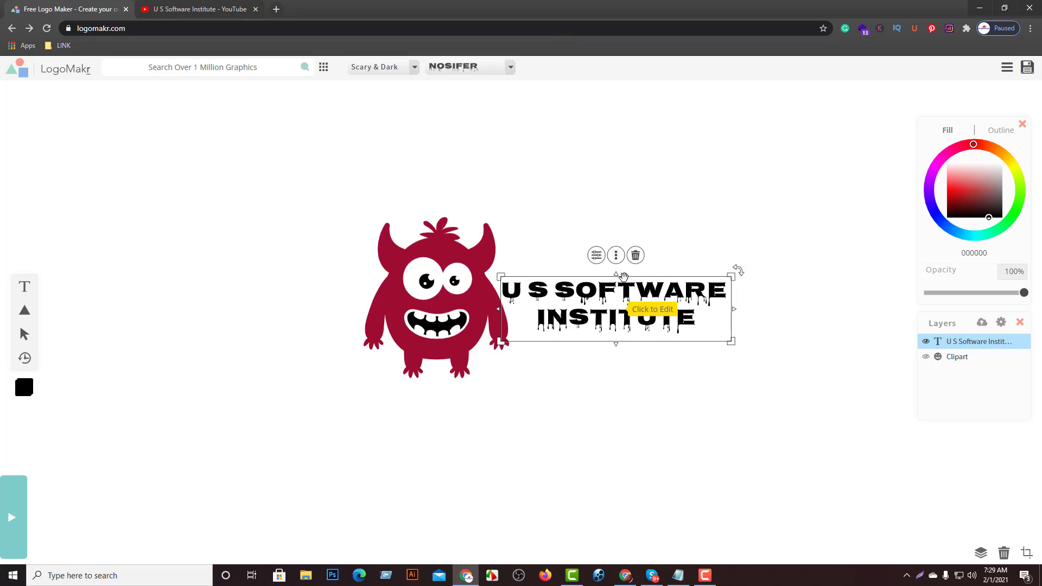
pyautogui.moveTo(659, 276); pyautogui.dragTo(617, 276)
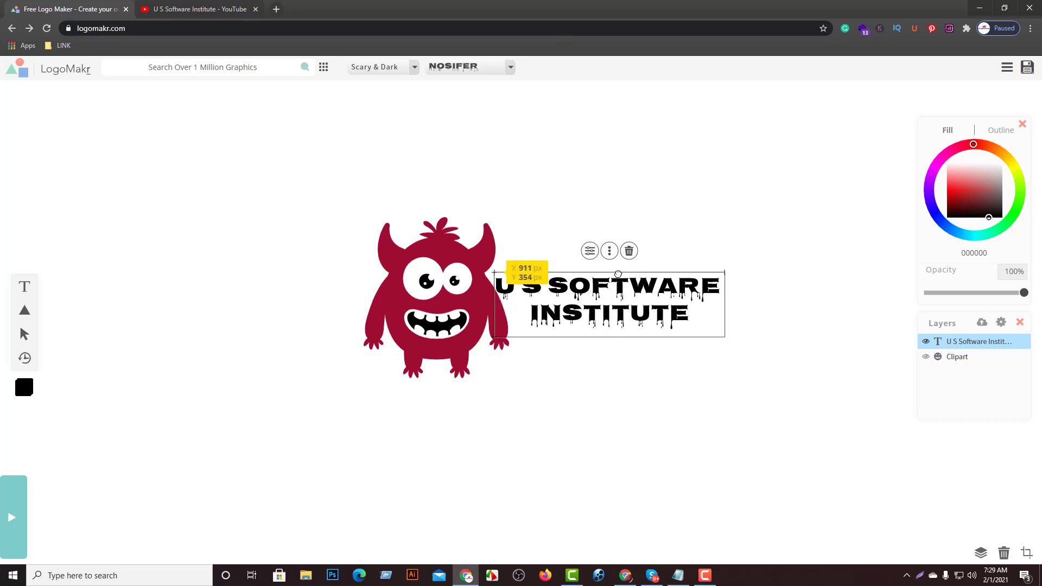
pyautogui.click(630, 186)
pyautogui.click(611, 290)
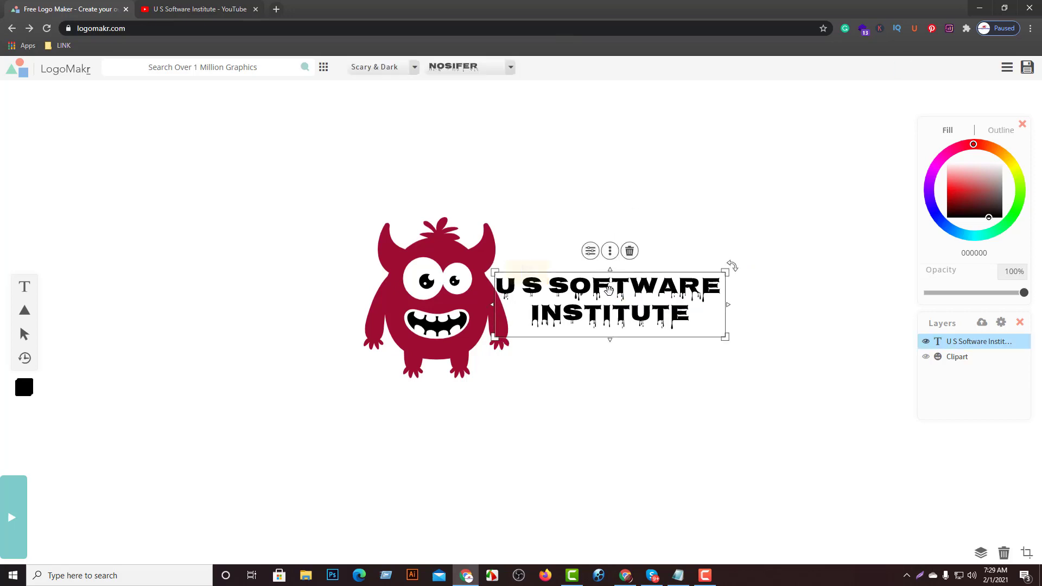
# Step: Try the Frijole, Diplomata and Limelight fonts on the text
pyautogui.click(511, 67)
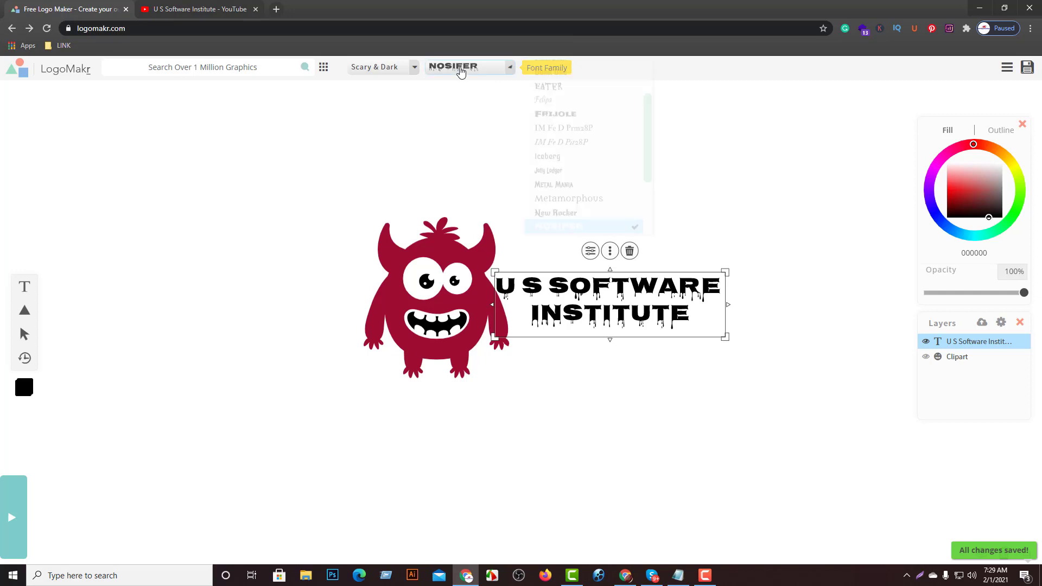
pyautogui.click(553, 113)
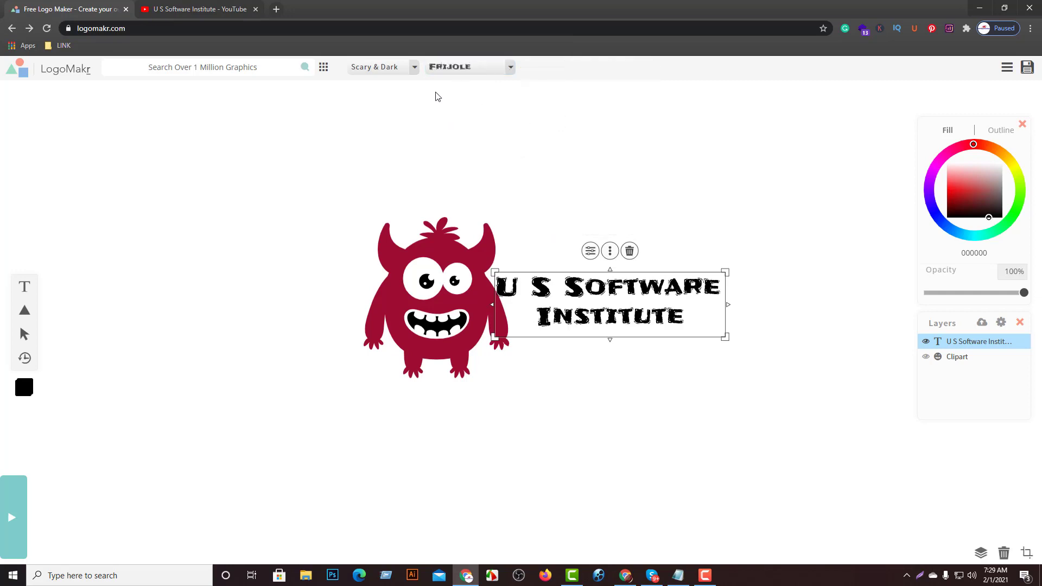
pyautogui.click(442, 70)
pyautogui.click(403, 67)
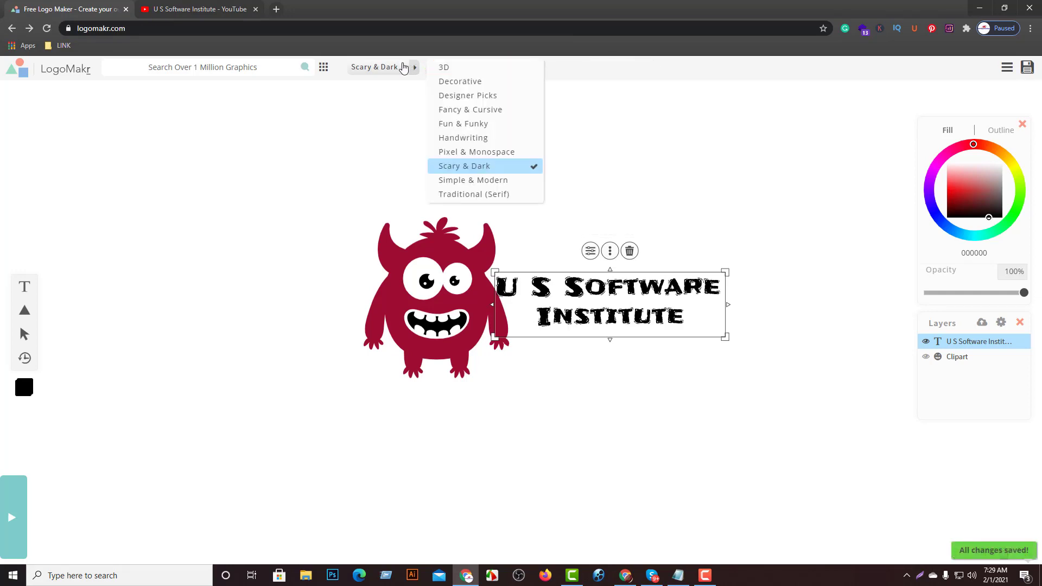
pyautogui.click(480, 88)
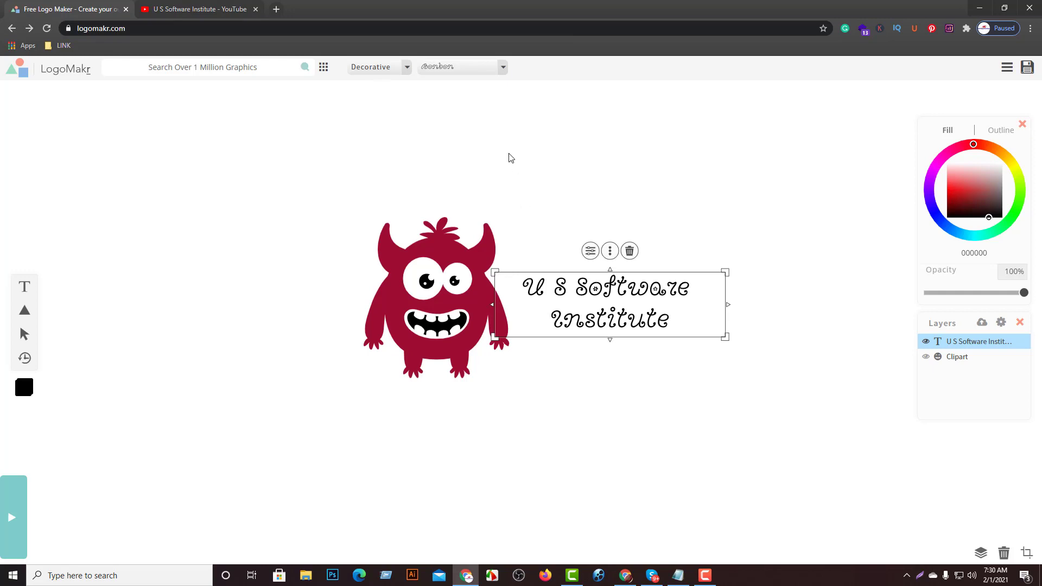
pyautogui.click(448, 70)
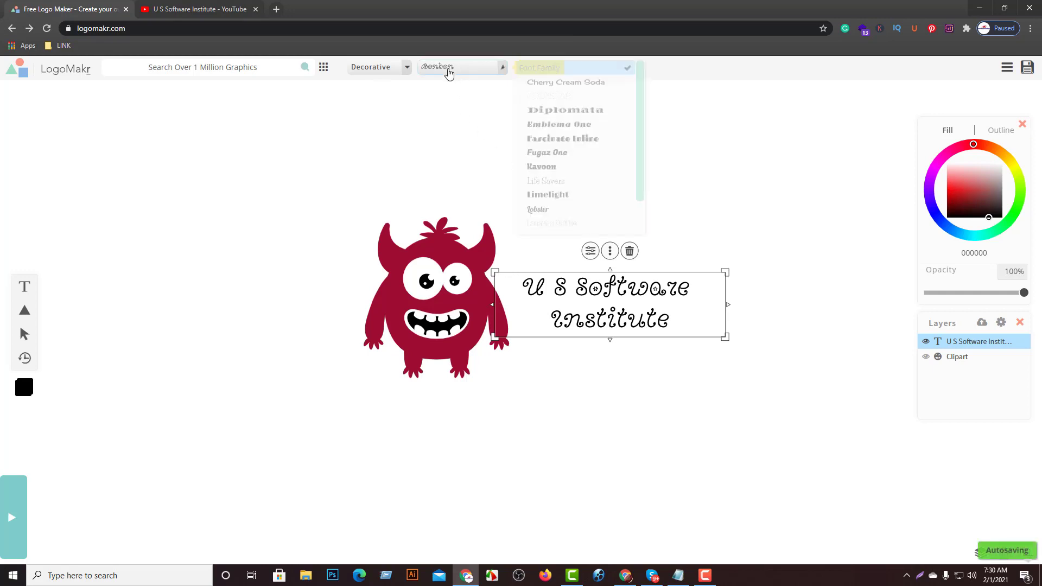
pyautogui.click(565, 110)
pyautogui.click(472, 69)
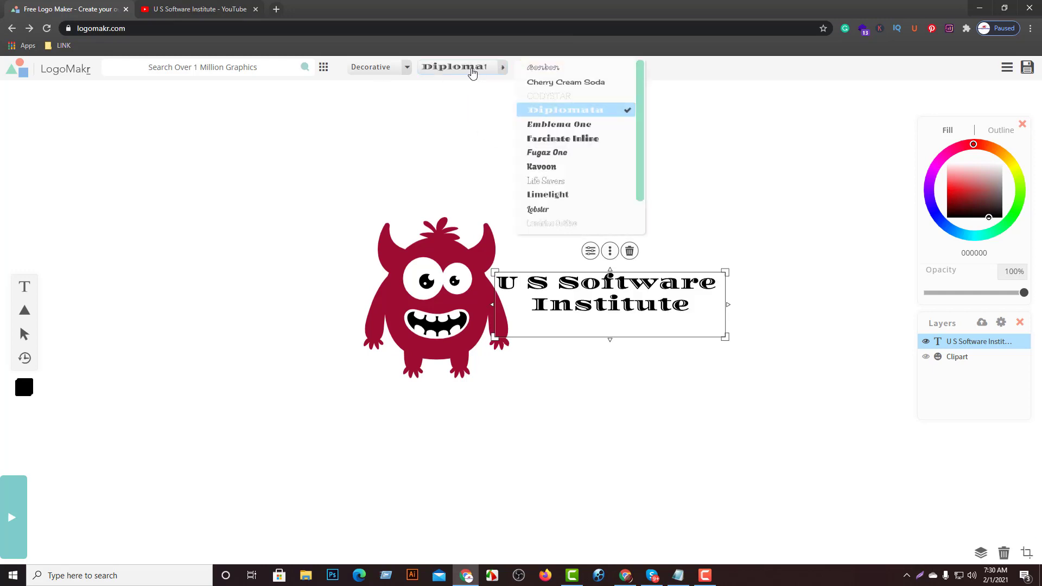
pyautogui.scroll(-1, 567, 173)
pyautogui.click(557, 156)
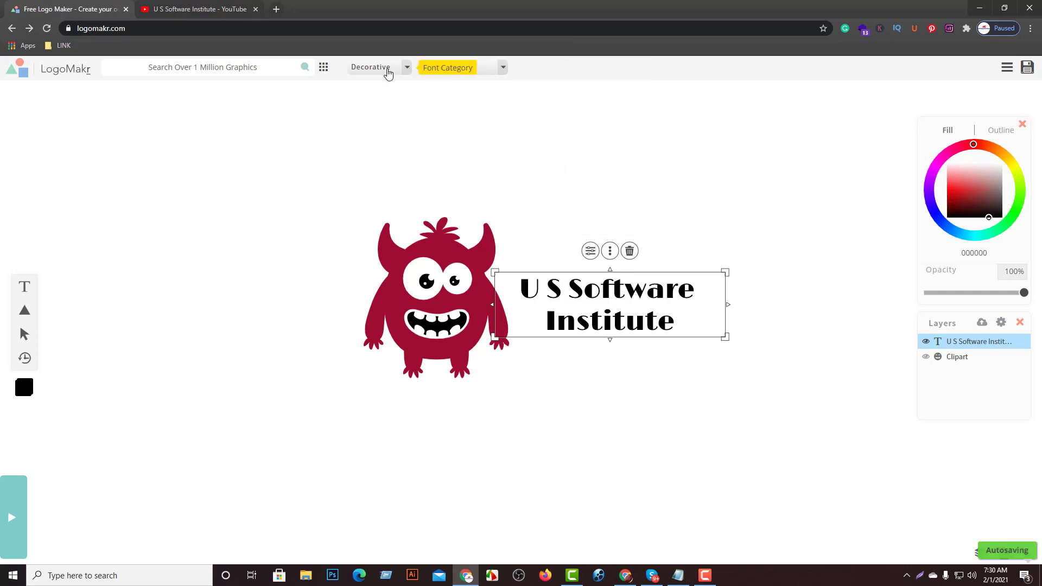
# Step: Browse the Pixel & Monospace, Simple & Modern and Traditional categories, then reapply Nosifer
pyautogui.click(407, 67)
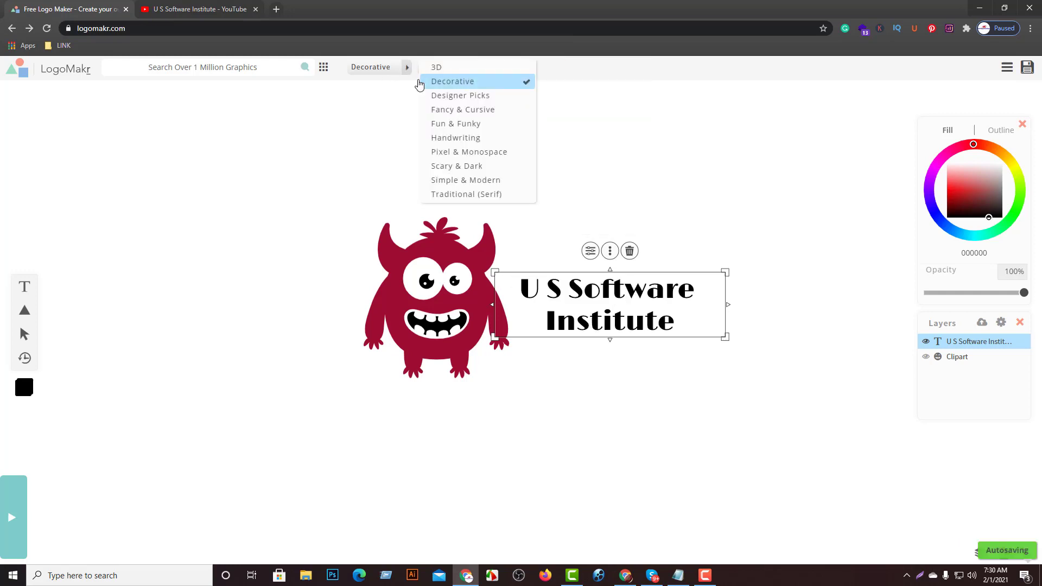
pyautogui.click(462, 157)
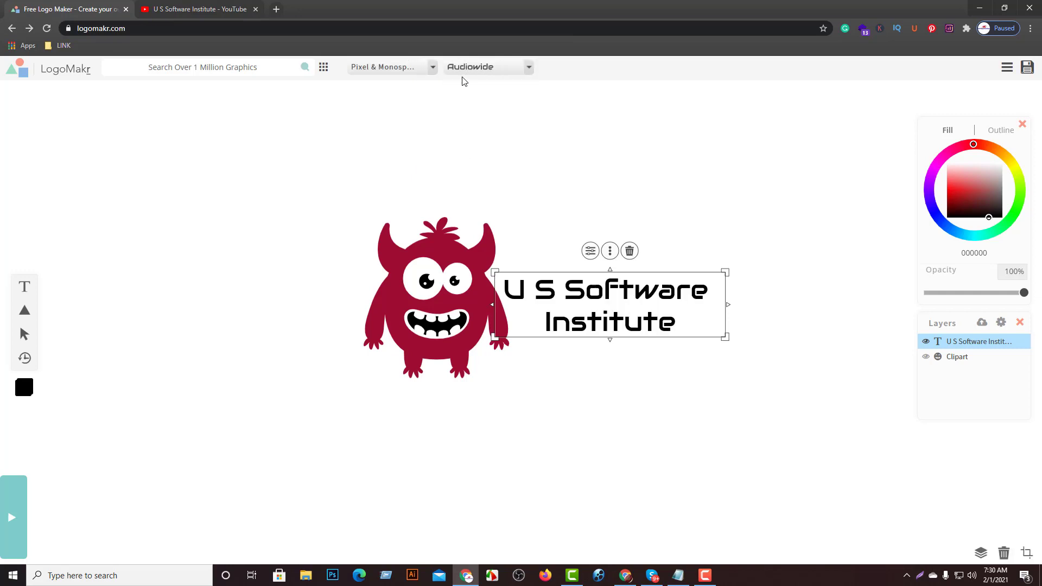
pyautogui.click(463, 74)
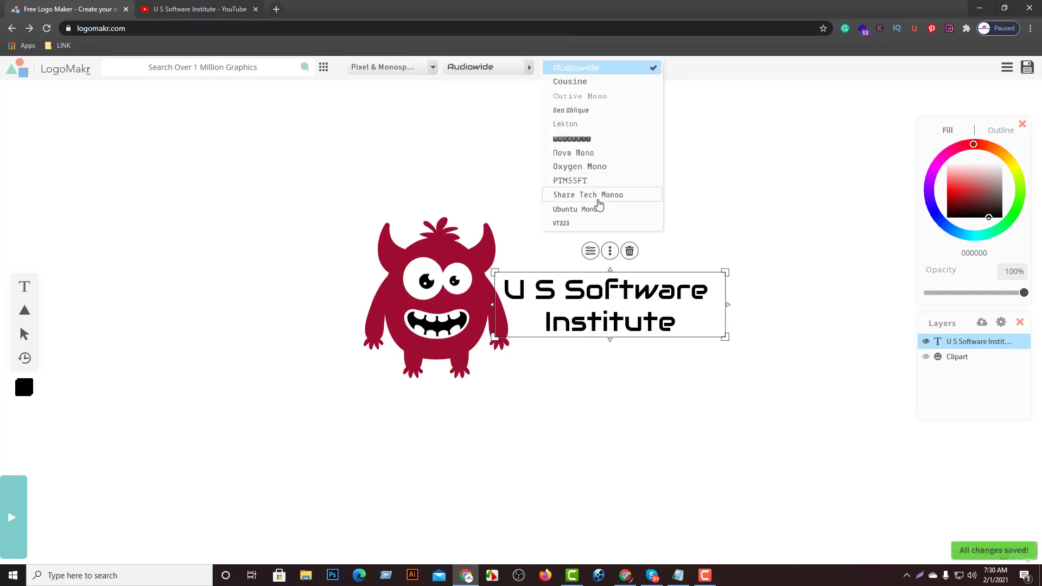
pyautogui.click(433, 67)
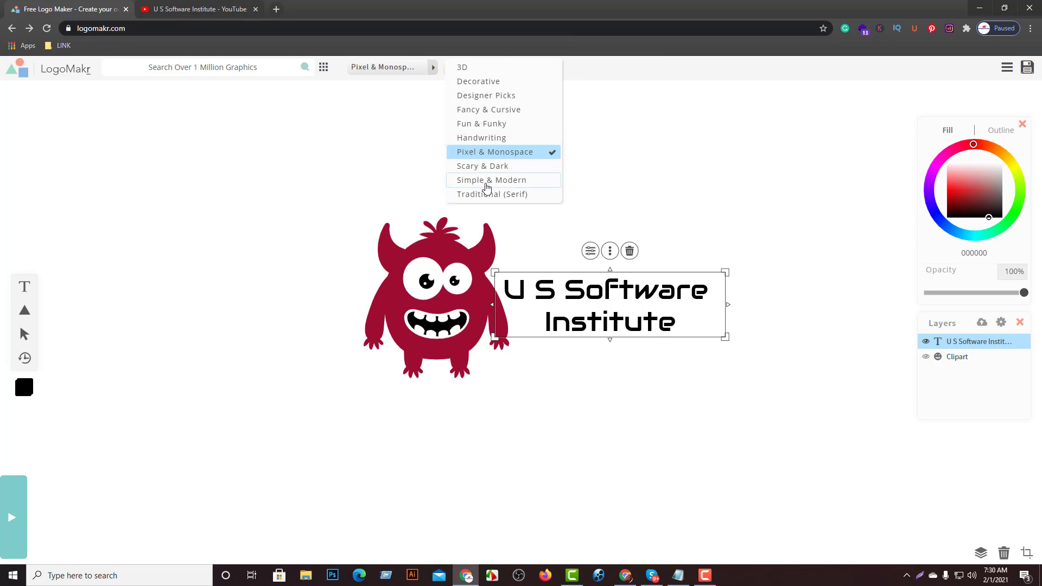
pyautogui.click(487, 181)
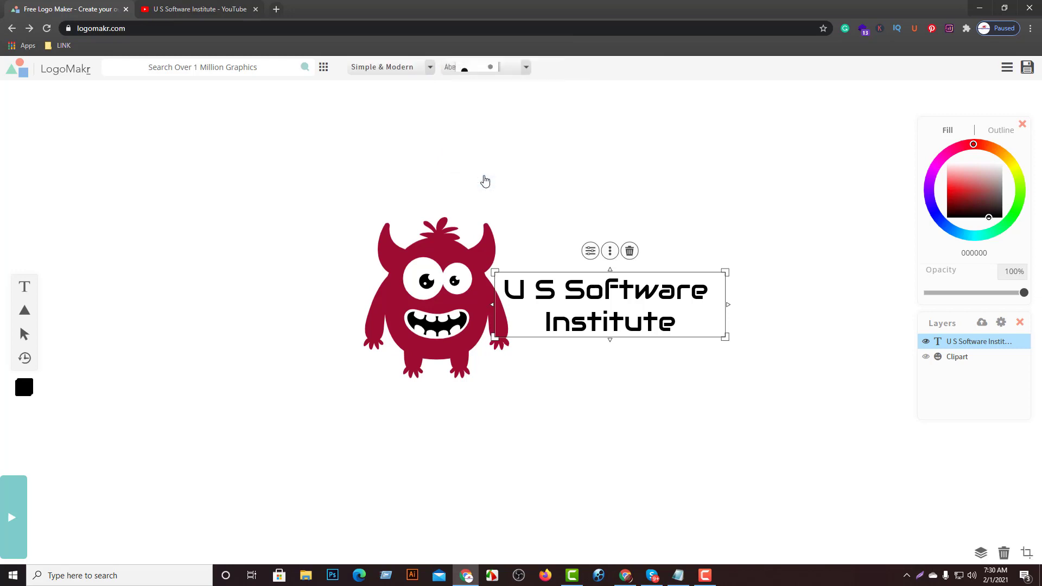
pyautogui.click(389, 68)
pyautogui.click(470, 195)
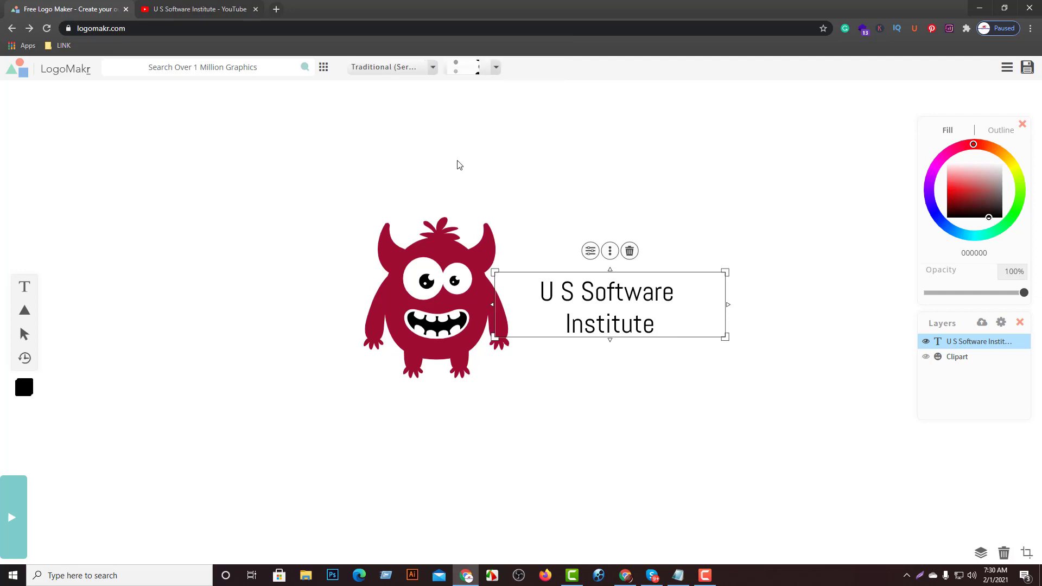
pyautogui.click(421, 70)
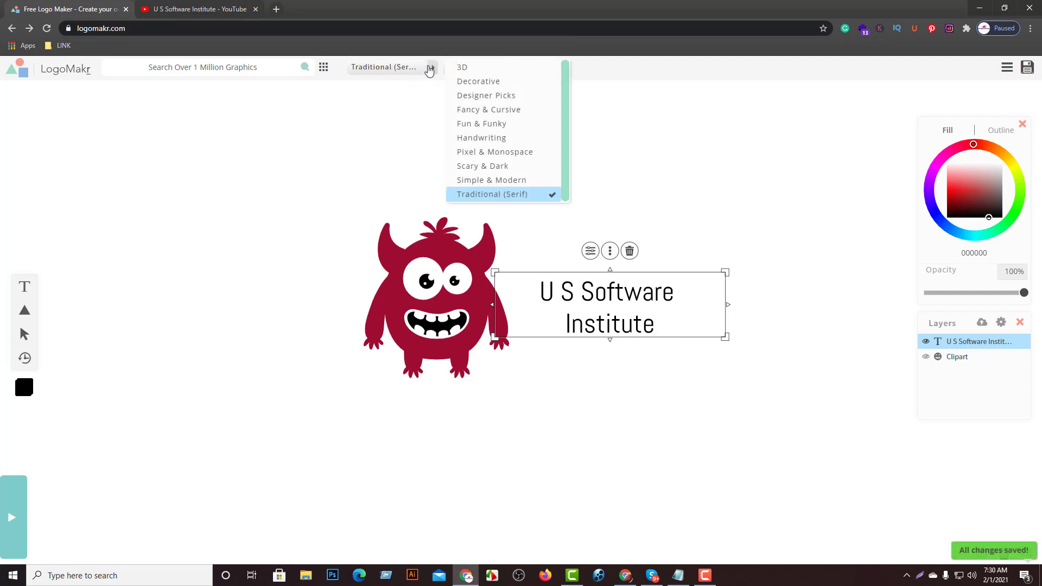
pyautogui.click(497, 165)
pyautogui.click(473, 72)
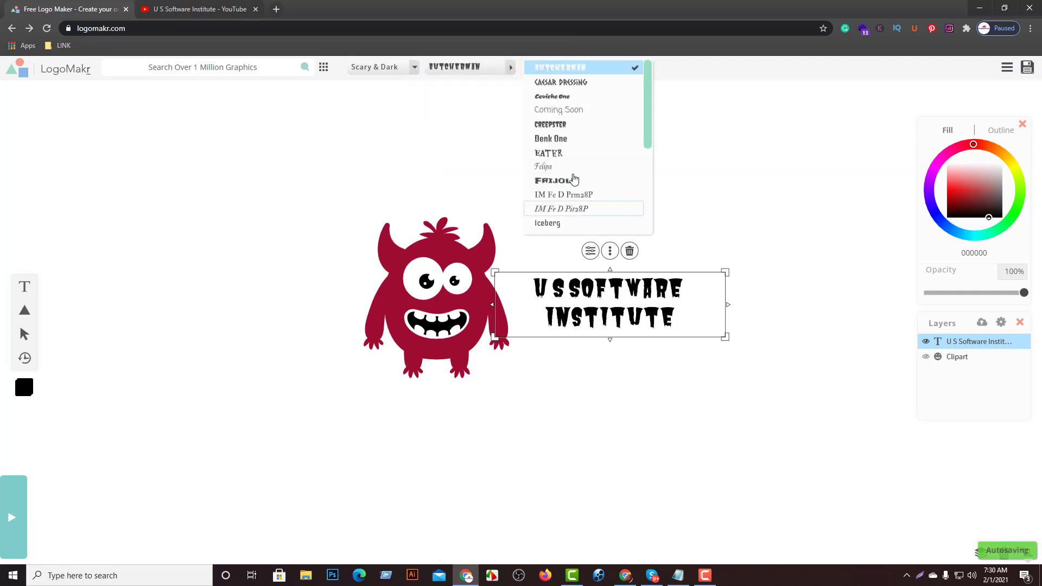
pyautogui.scroll(-3, 571, 187)
pyautogui.click(545, 130)
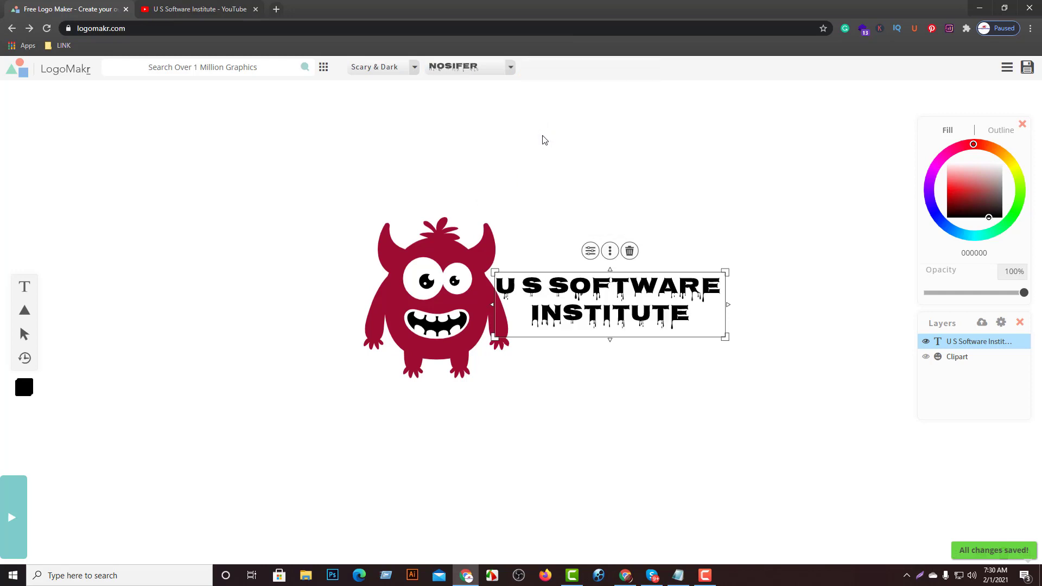
pyautogui.click(758, 317)
pyautogui.click(357, 379)
pyautogui.click(536, 319)
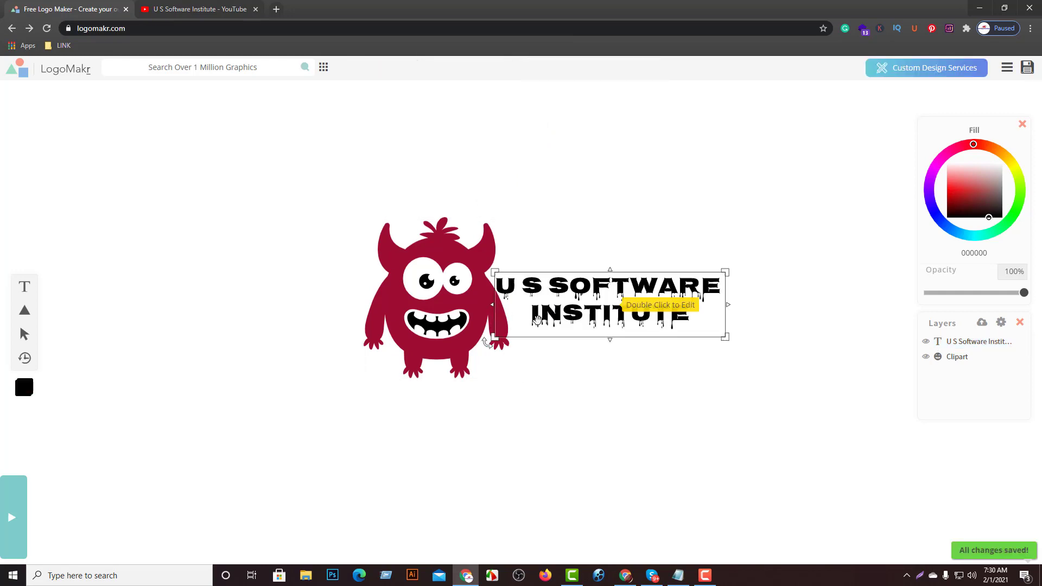
# Step: Nudge the text slightly right of the monster and trial a pink ff0099 fill
pyautogui.moveTo(557, 303); pyautogui.dragTo(561, 302)
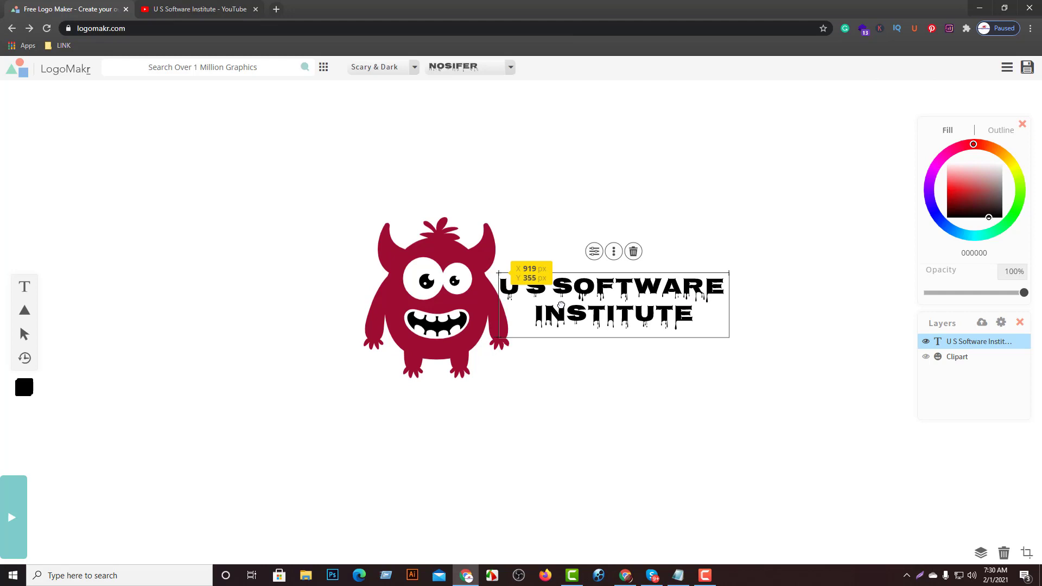
pyautogui.click(646, 380)
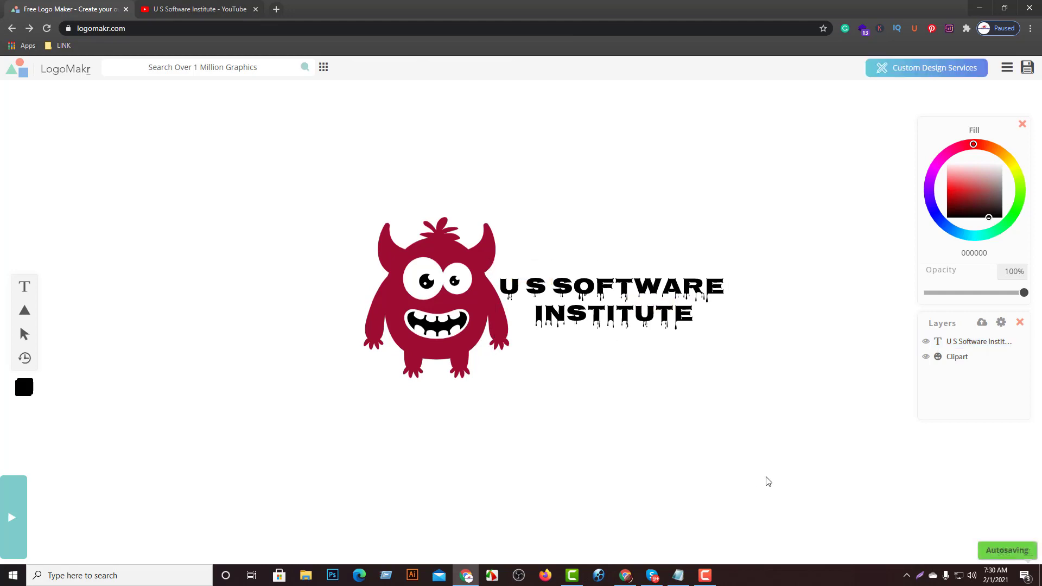
pyautogui.click(646, 292)
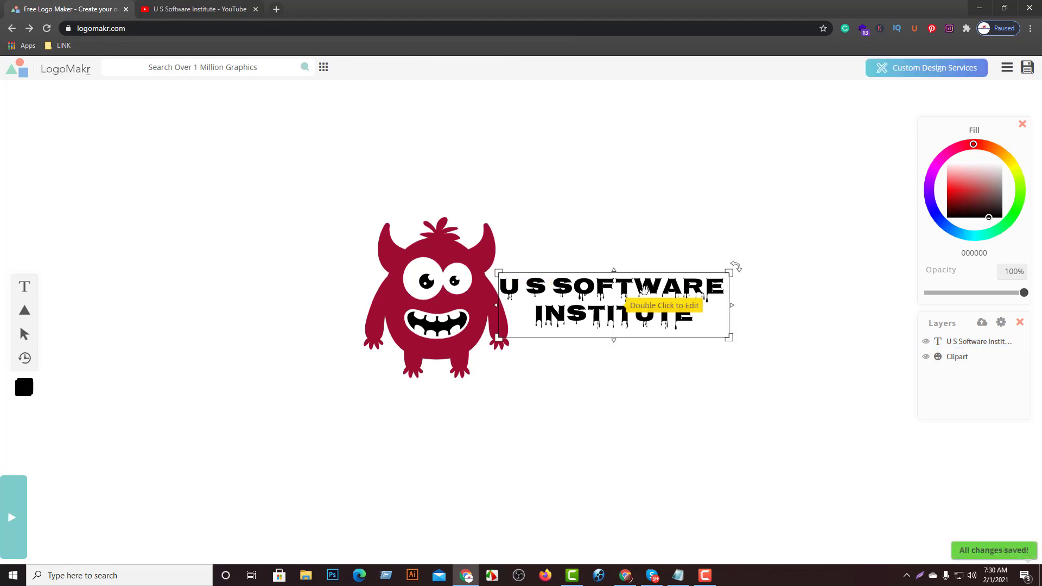
pyautogui.click(949, 155)
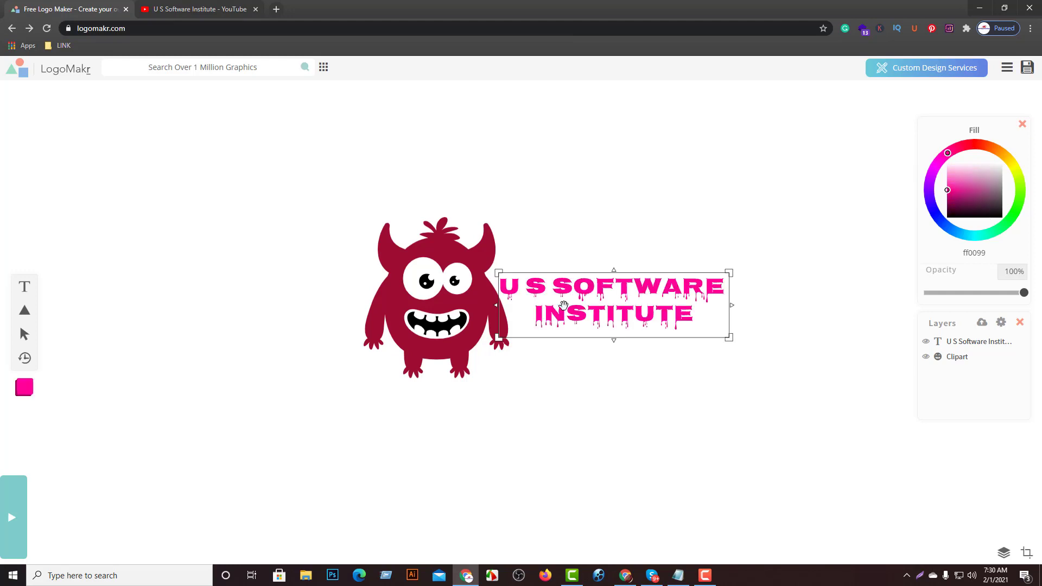
# Step: Copy the monster's 9e0c32 hex code and paste it into the text's Fill field
pyautogui.click(475, 288)
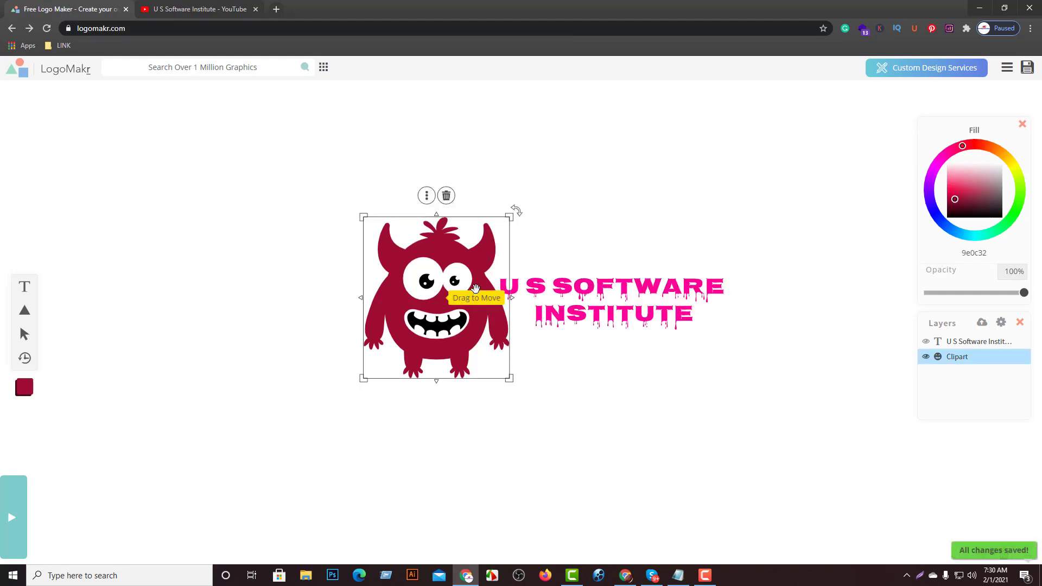
pyautogui.doubleClick(979, 254)
pyautogui.rightClick(978, 253)
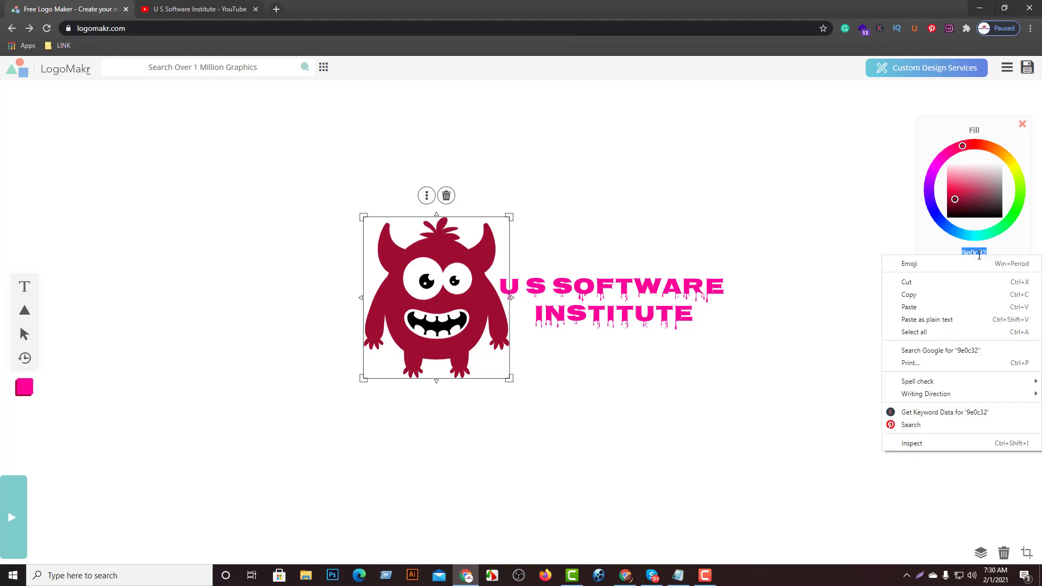
pyautogui.click(911, 294)
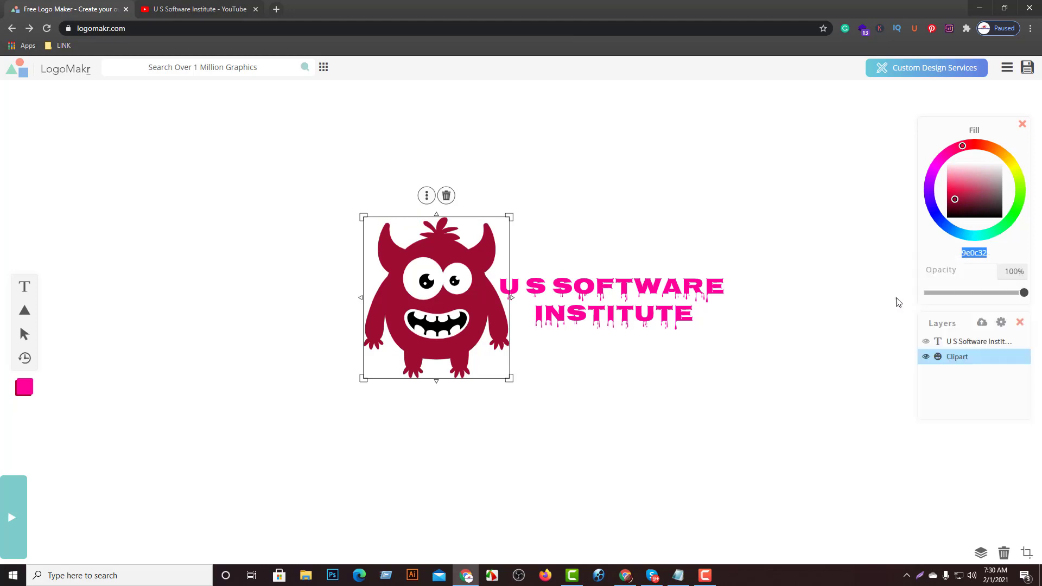
pyautogui.click(633, 292)
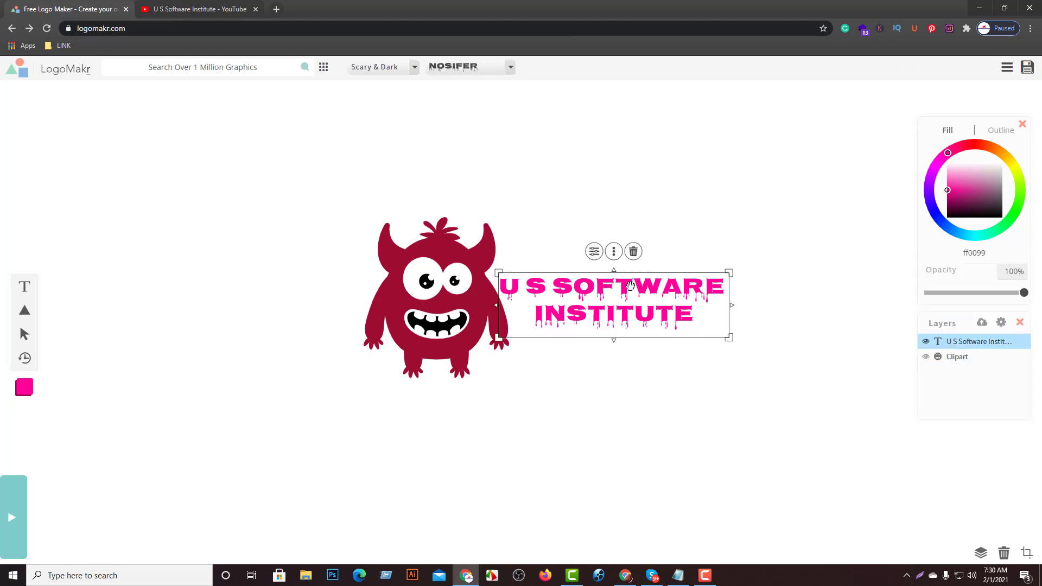
pyautogui.doubleClick(975, 253)
pyautogui.rightClick(975, 252)
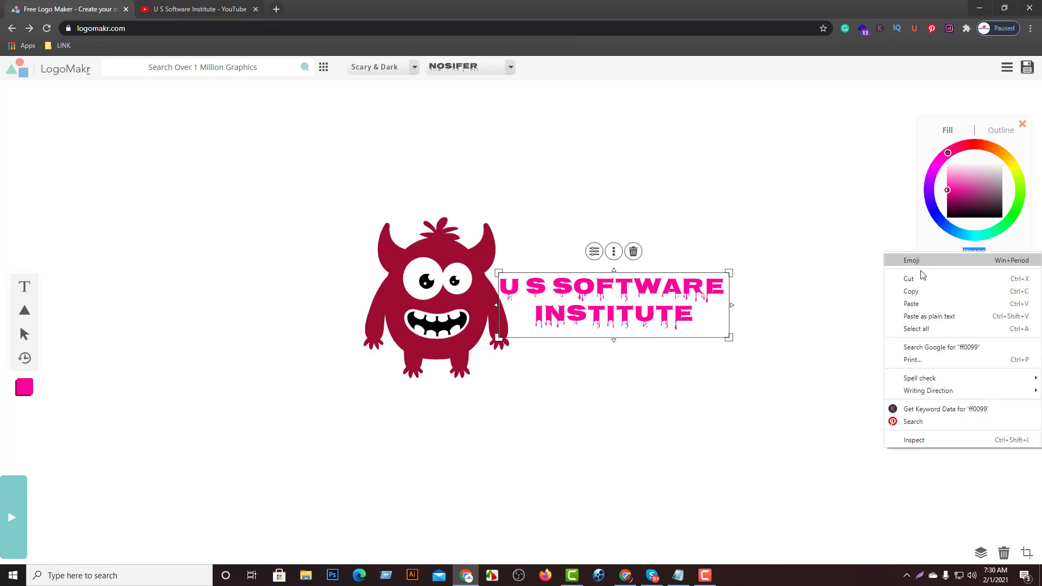
pyautogui.click(911, 304)
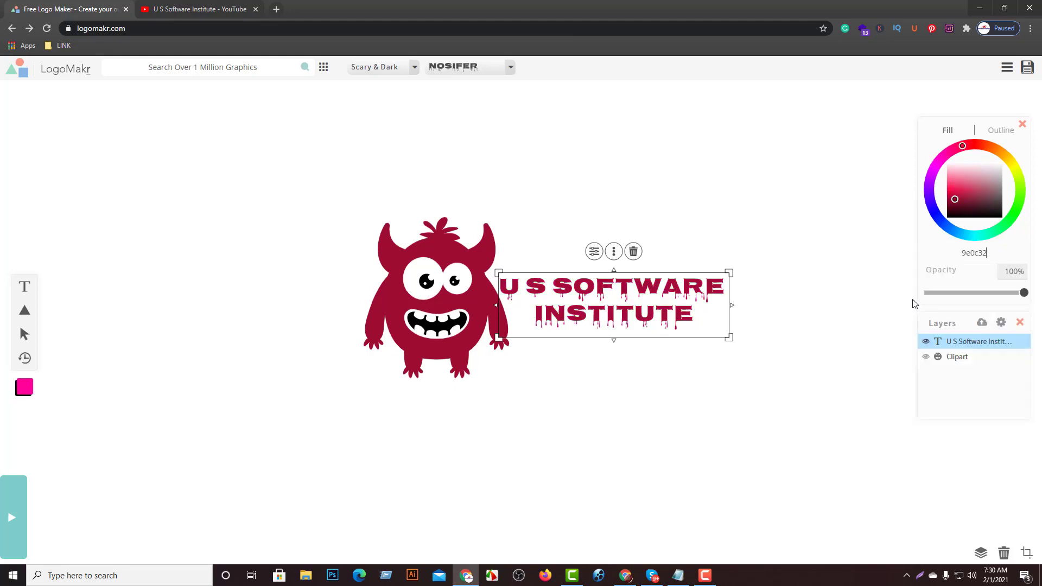
pyautogui.click(766, 236)
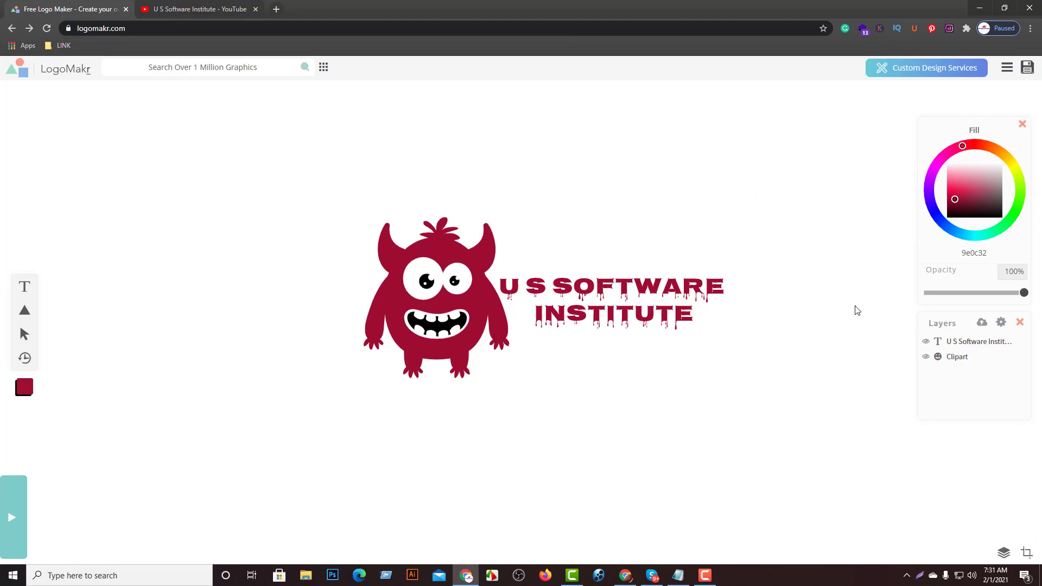
pyautogui.click(434, 303)
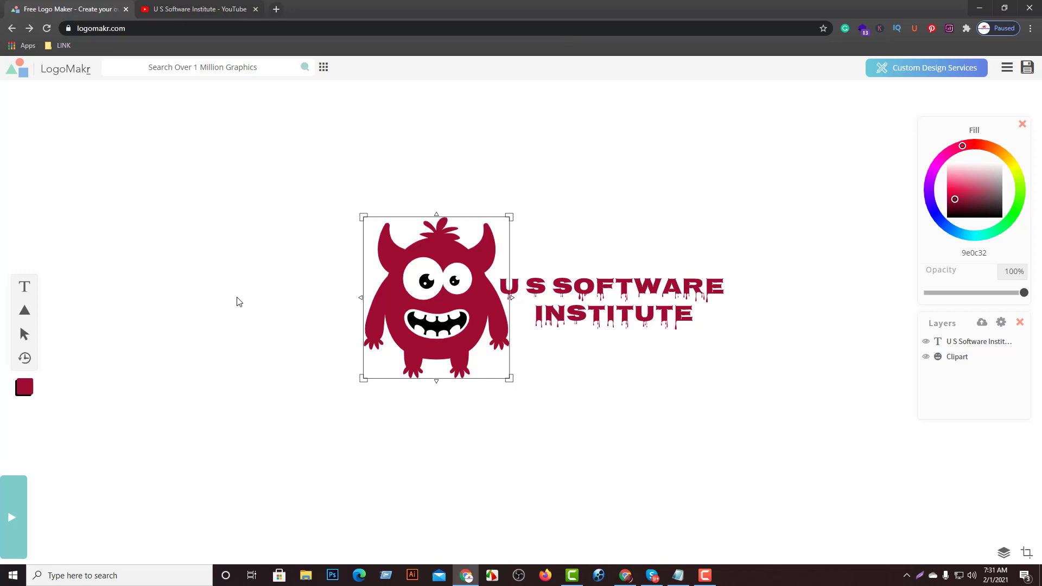
pyautogui.click(602, 314)
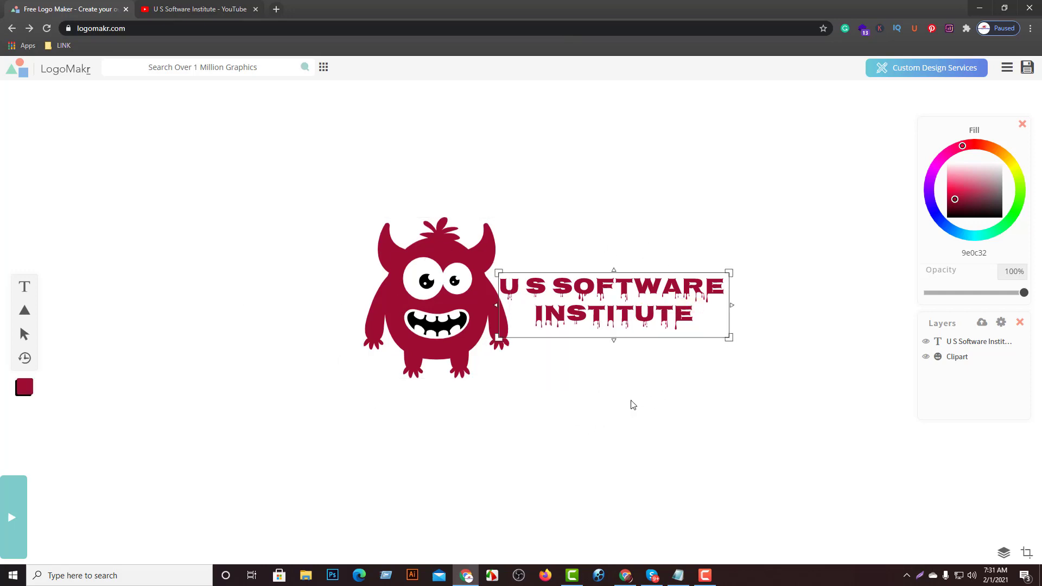
pyautogui.click(594, 448)
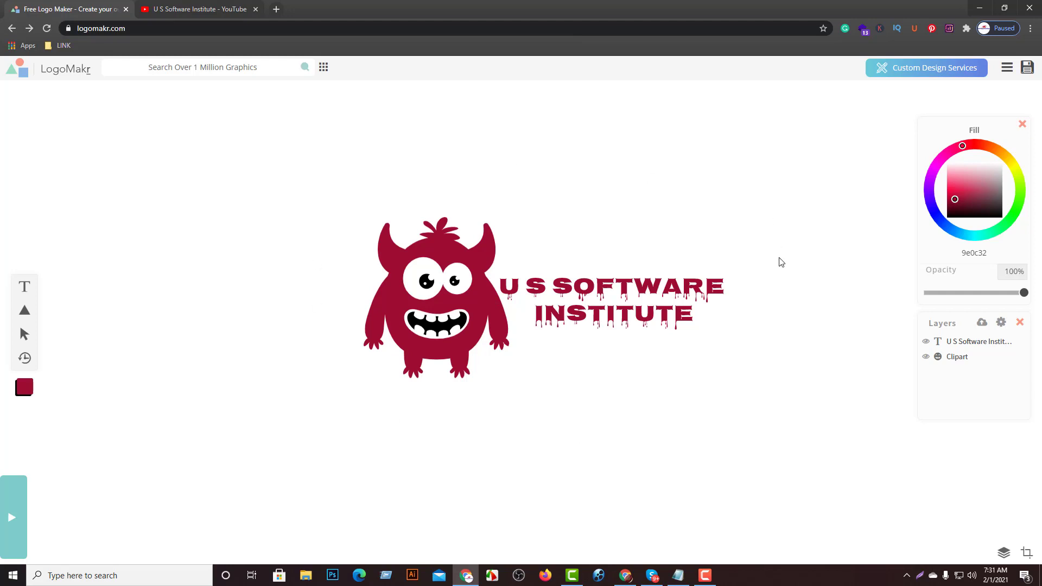
# Step: Download the logo as the free low-resolution PNG and open LogoMakr-9g854y.png
pyautogui.click(1018, 76)
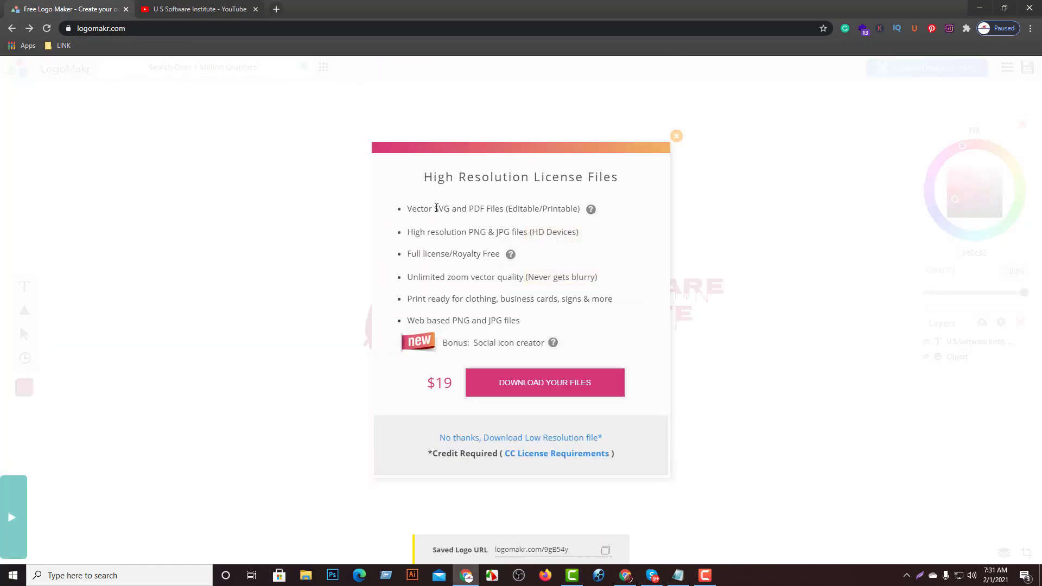
pyautogui.moveTo(434, 213); pyautogui.dragTo(580, 233)
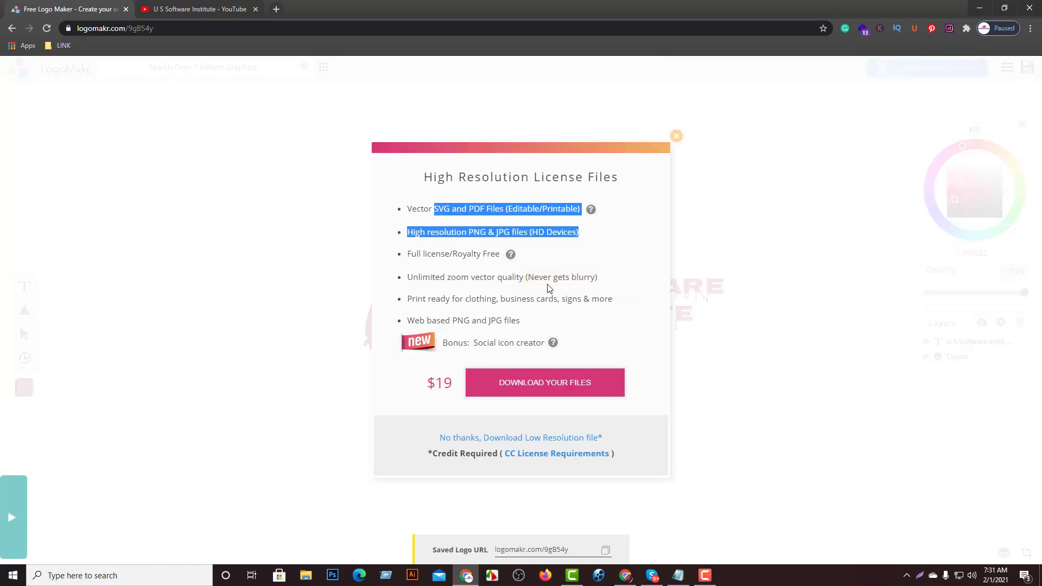
pyautogui.click(477, 290)
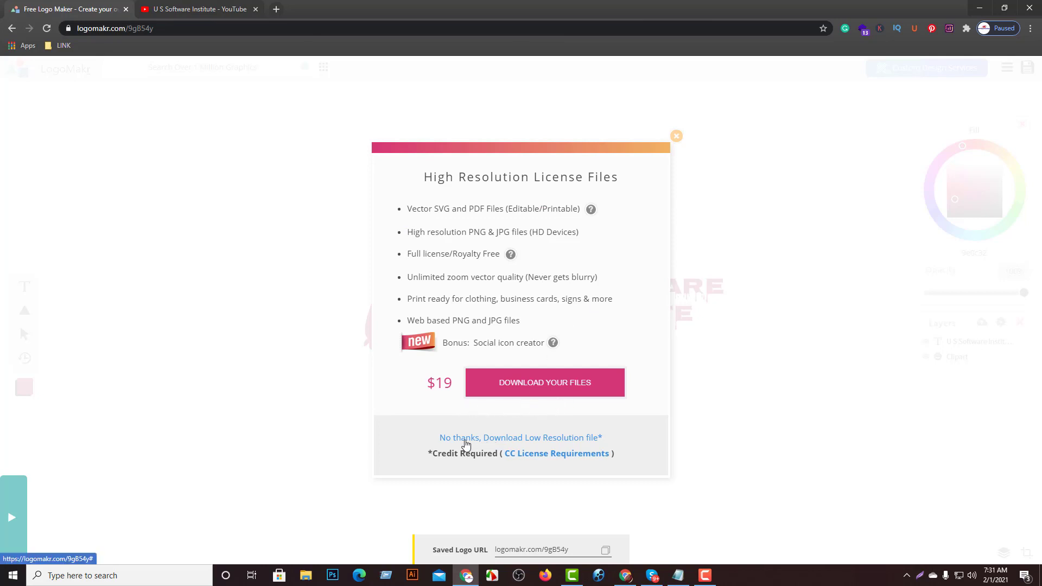
pyautogui.click(532, 439)
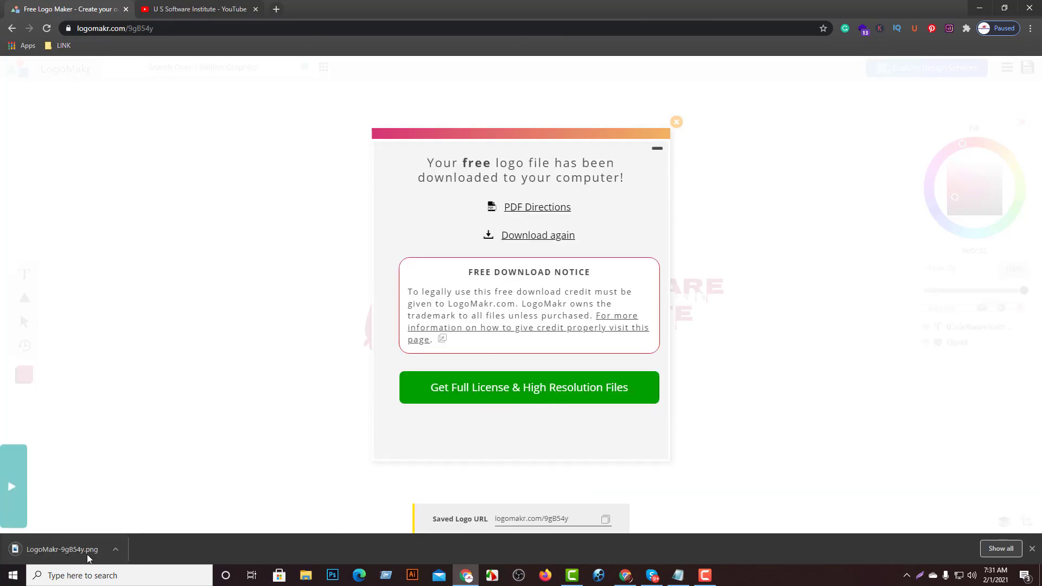
pyautogui.click(73, 550)
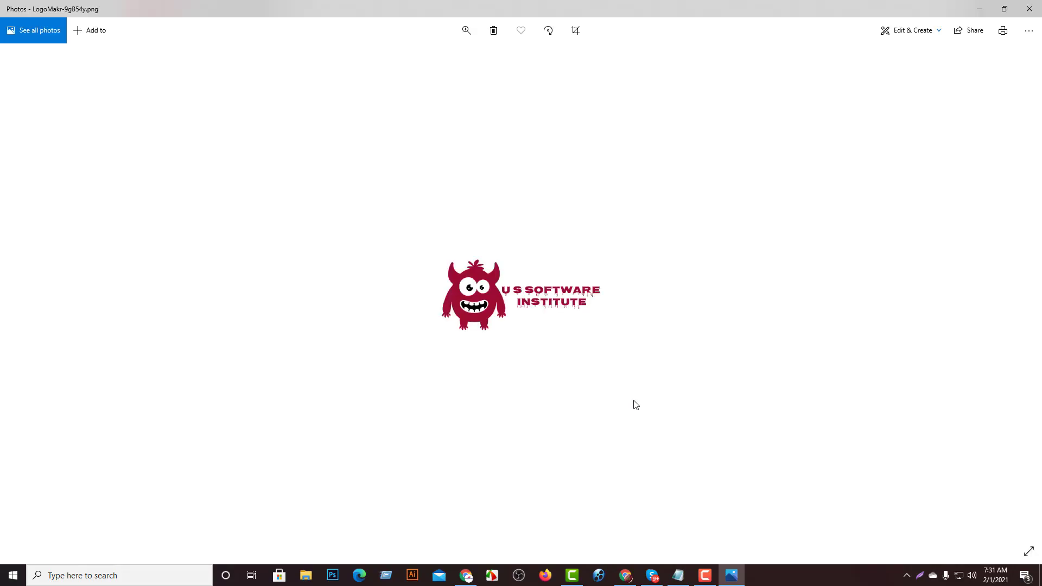
# Step: Zoom in on the maroon monster logo in Photos, then minimise the viewer
pyautogui.click(466, 30)
pyautogui.moveTo(426, 61)
pyautogui.mouseDown()
pyautogui.moveTo(437, 66)
pyautogui.moveTo(415, 70)
pyautogui.mouseUp()
pyautogui.click(475, 64)
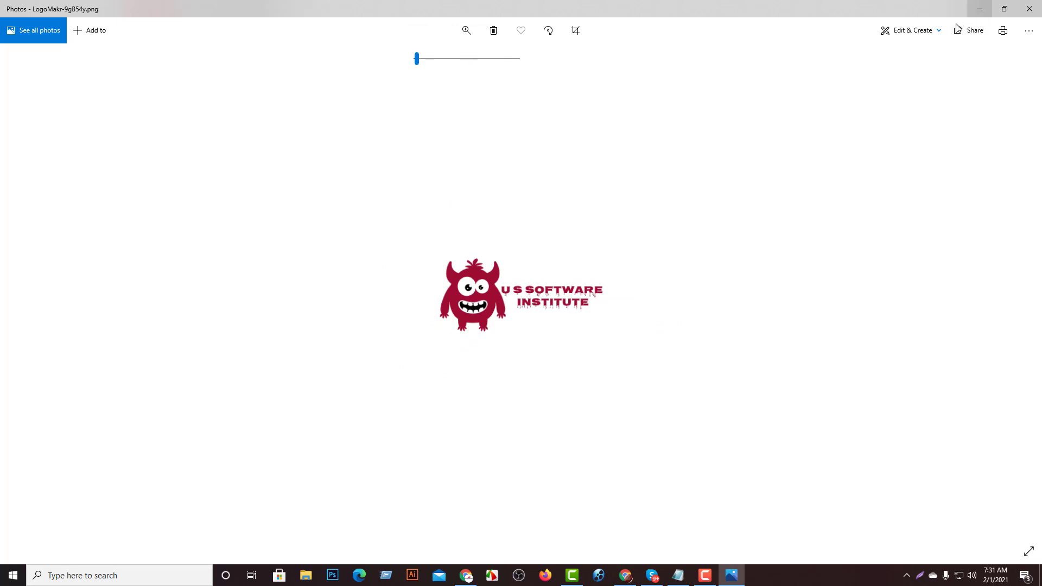
pyautogui.click(980, 8)
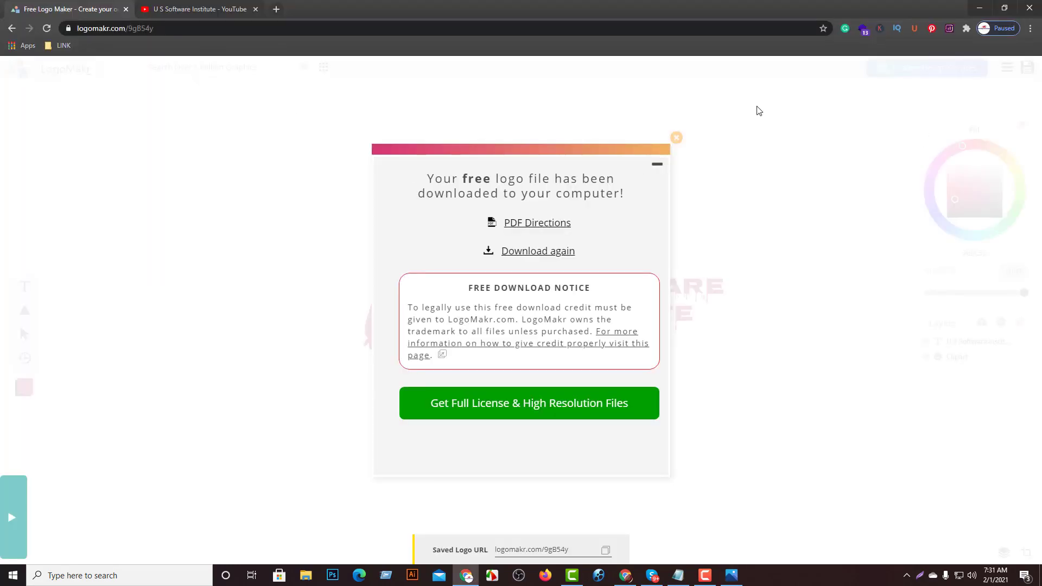
# Step: Close the download confirmation, reselect the 'U S SOFTWARE INSTITUTE' text, and go to the YouTube Videos page
pyautogui.click(677, 138)
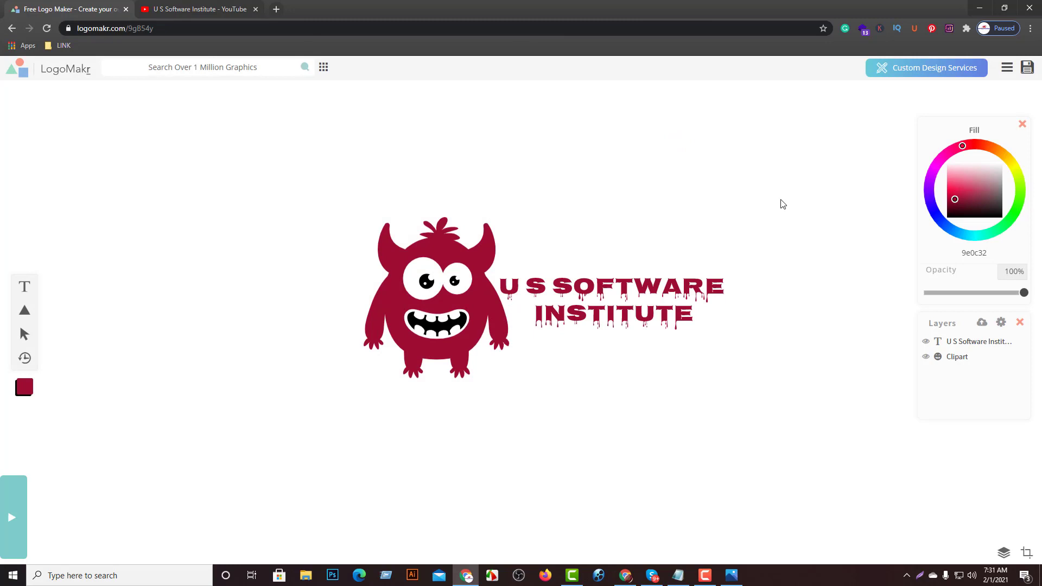
pyautogui.click(698, 304)
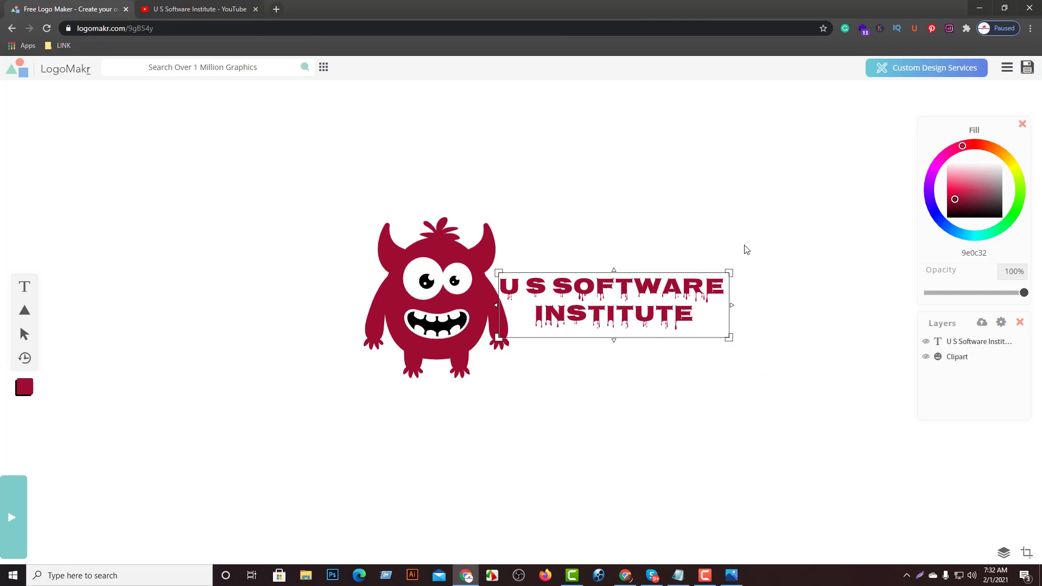
pyautogui.click(198, 8)
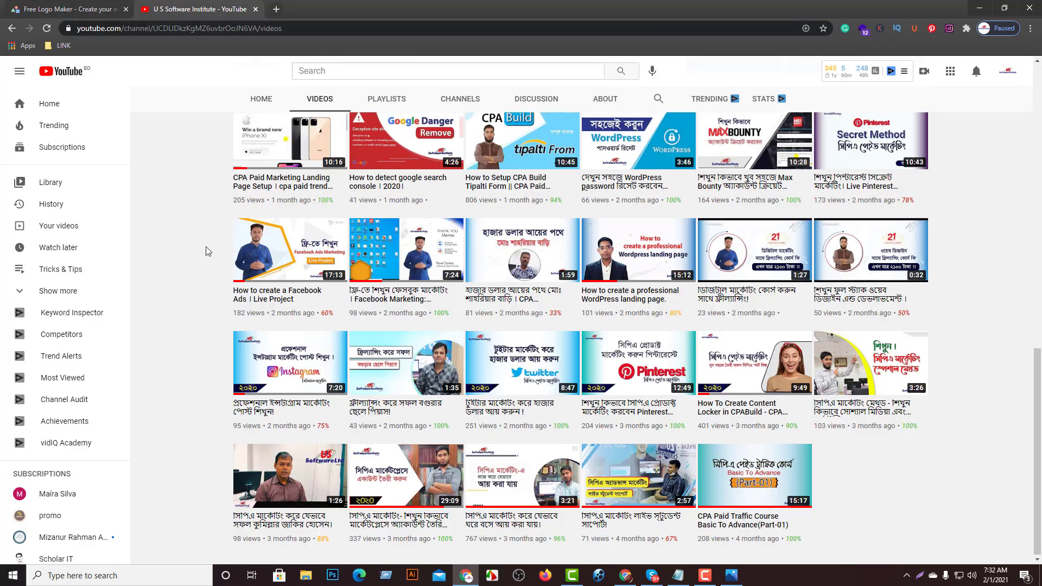
pyautogui.scroll(4, 210, 250)
pyautogui.scroll(1, 211, 252)
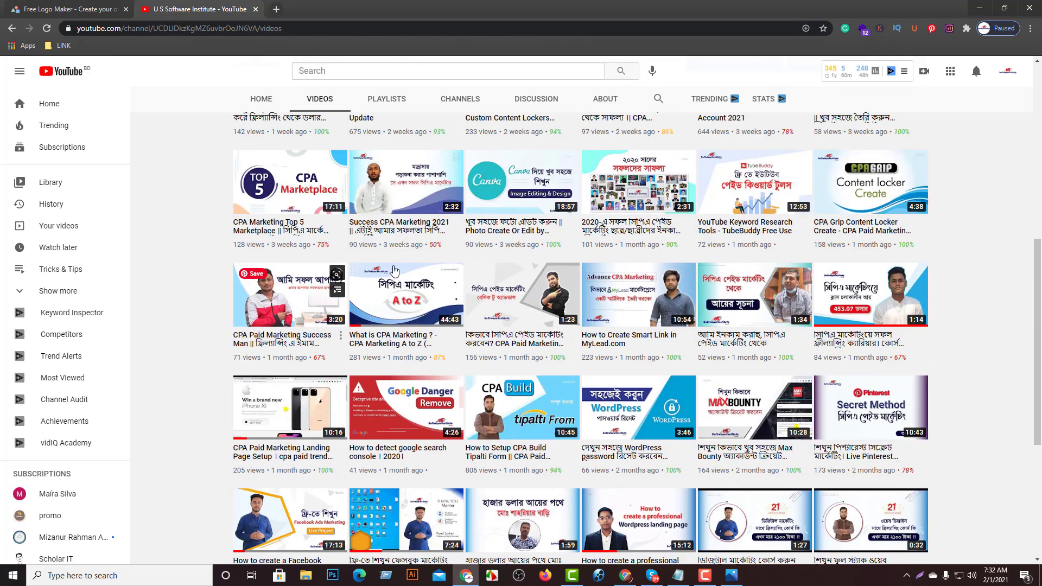
pyautogui.scroll(-3, 962, 300)
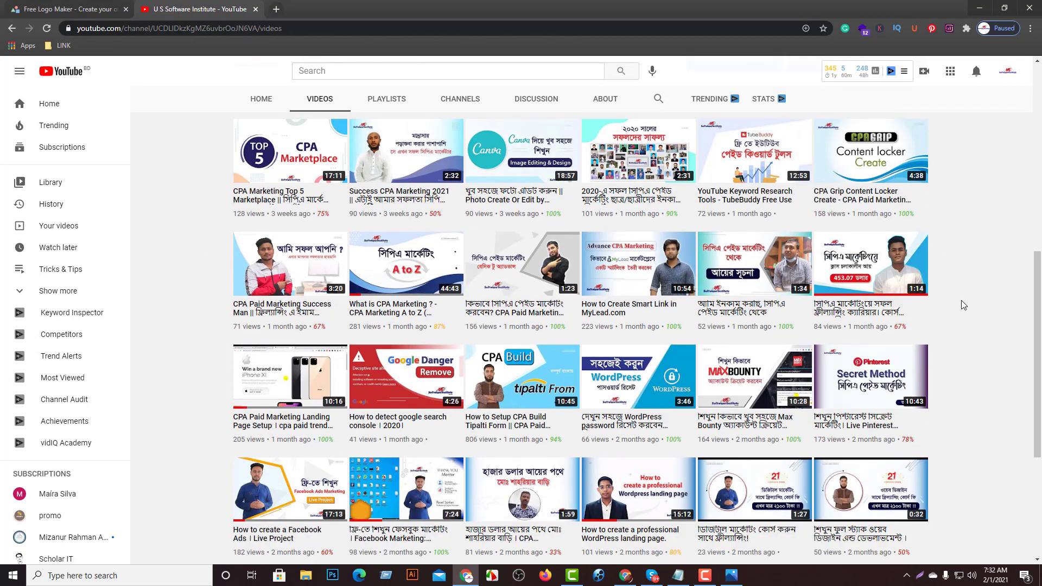
pyautogui.scroll(-2, 961, 334)
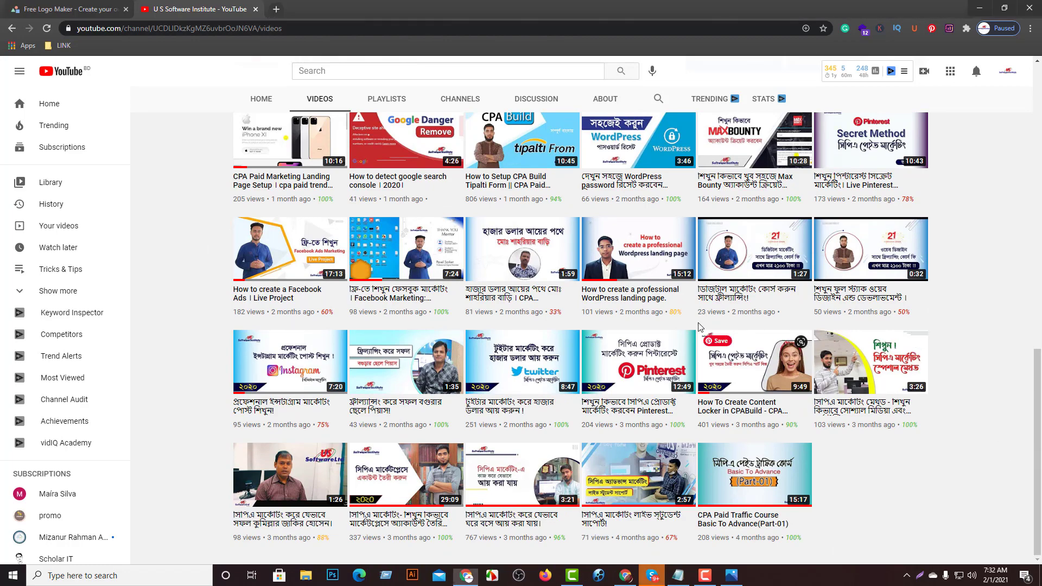
pyautogui.scroll(5, 688, 333)
pyautogui.scroll(2, 688, 332)
pyautogui.scroll(5, 705, 331)
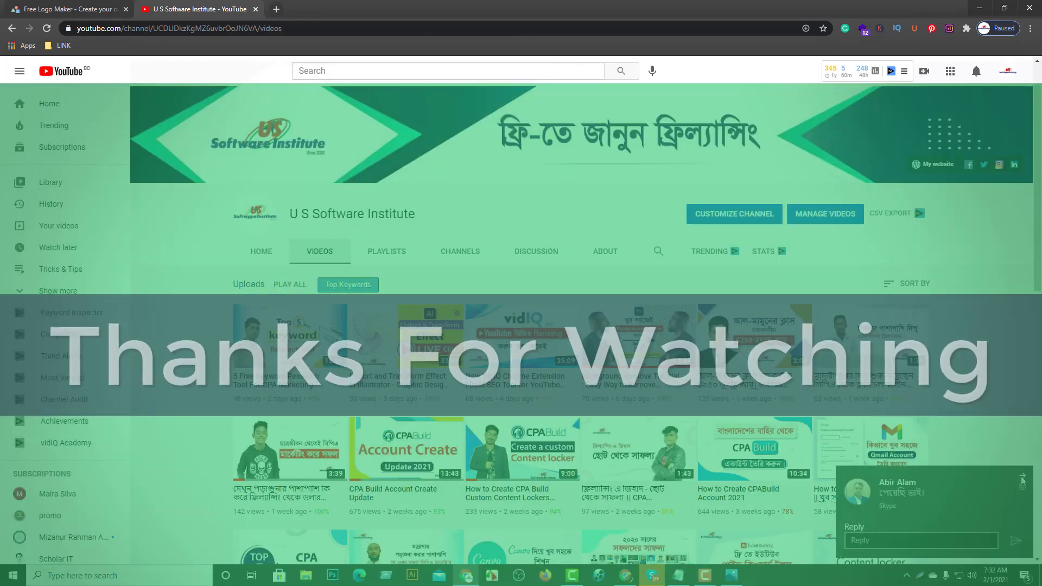
pyautogui.click(1023, 481)
pyautogui.scroll(-8, 588, 346)
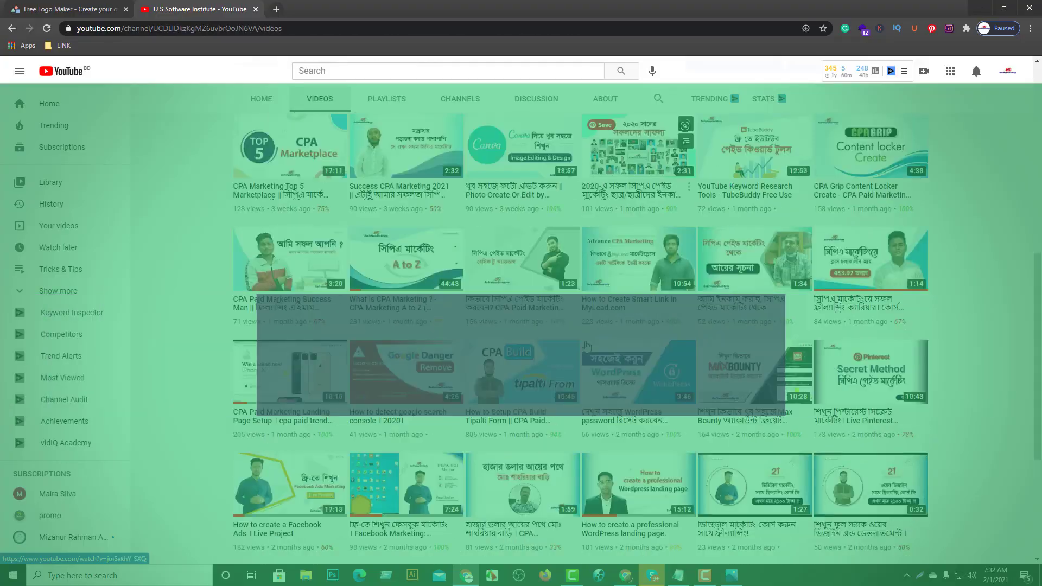